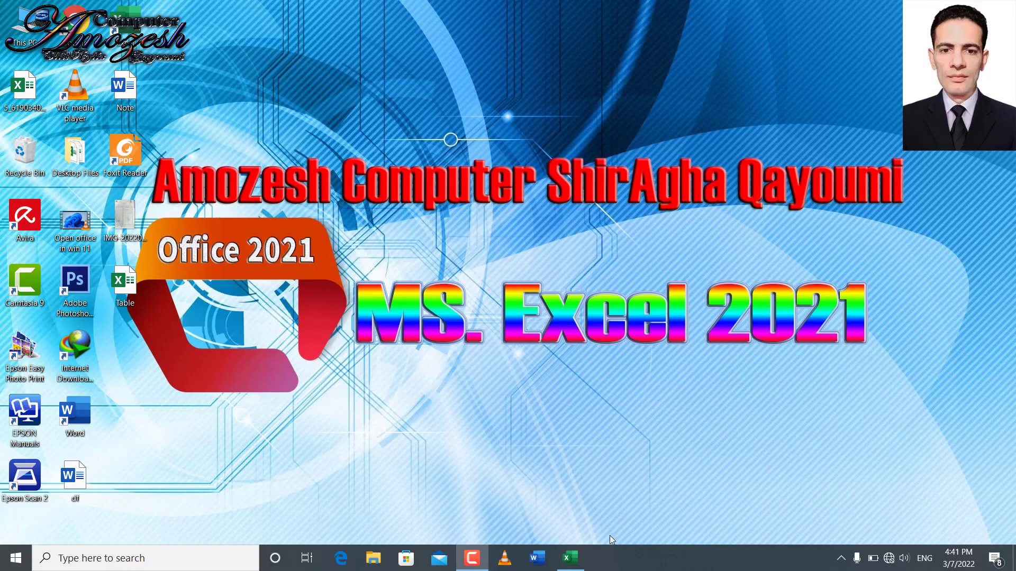
- Bring Excel back up and launch the Document Inspector on the new Book1 workbook
{"action": "left_click", "coordinate": [570, 558]}
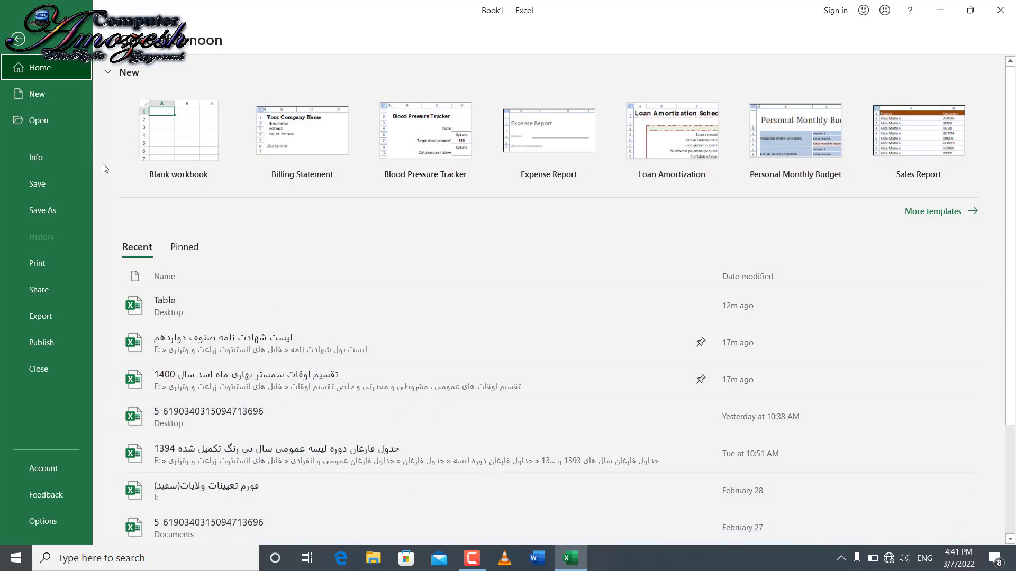
{"action": "left_click", "coordinate": [18, 39]}
{"action": "left_click", "coordinate": [16, 33]}
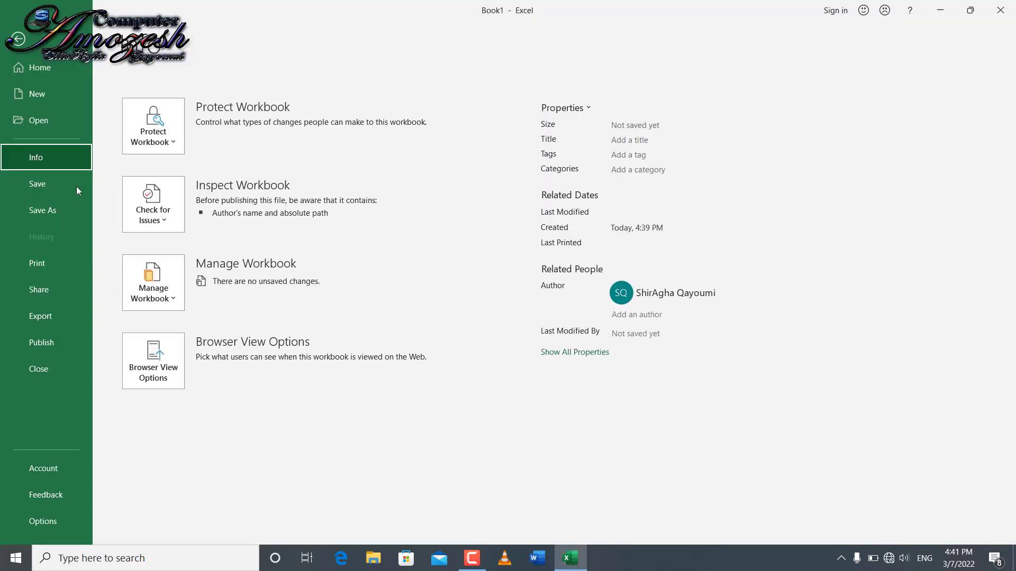
{"action": "left_click", "coordinate": [161, 217]}
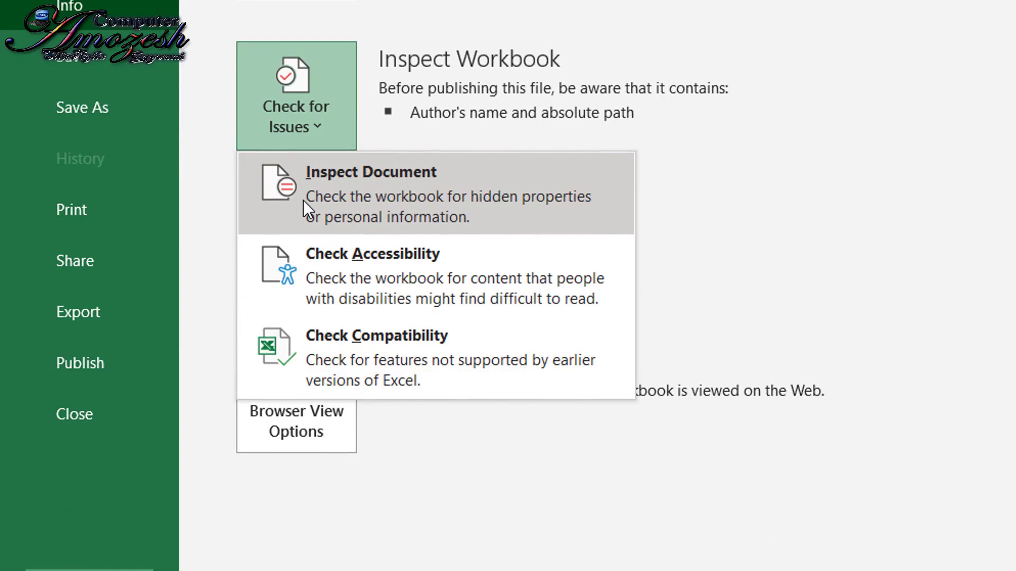
{"action": "left_click", "coordinate": [304, 207]}
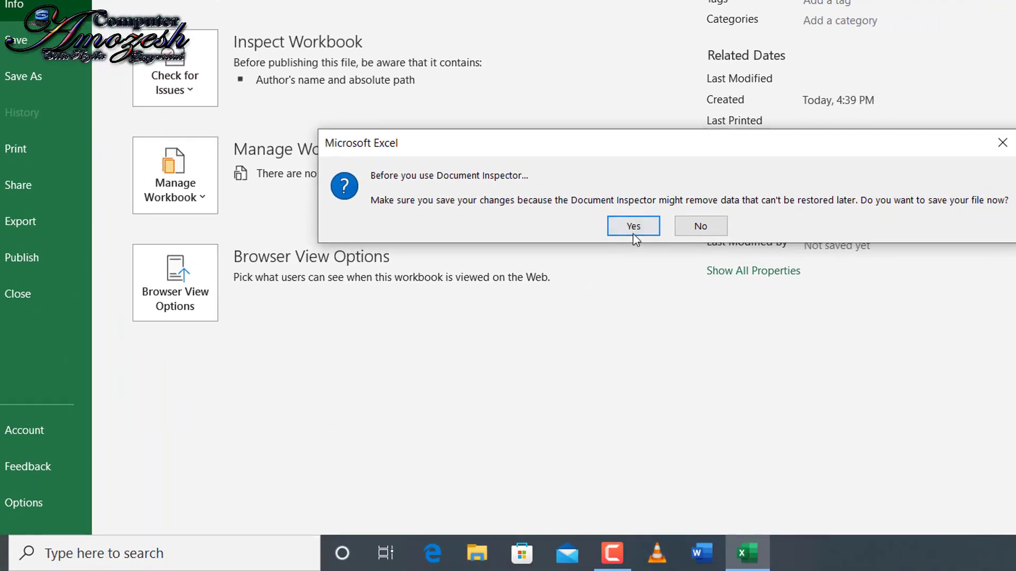
- Save the workbook to the Desktop as 'Salary'
{"action": "left_click", "coordinate": [632, 234]}
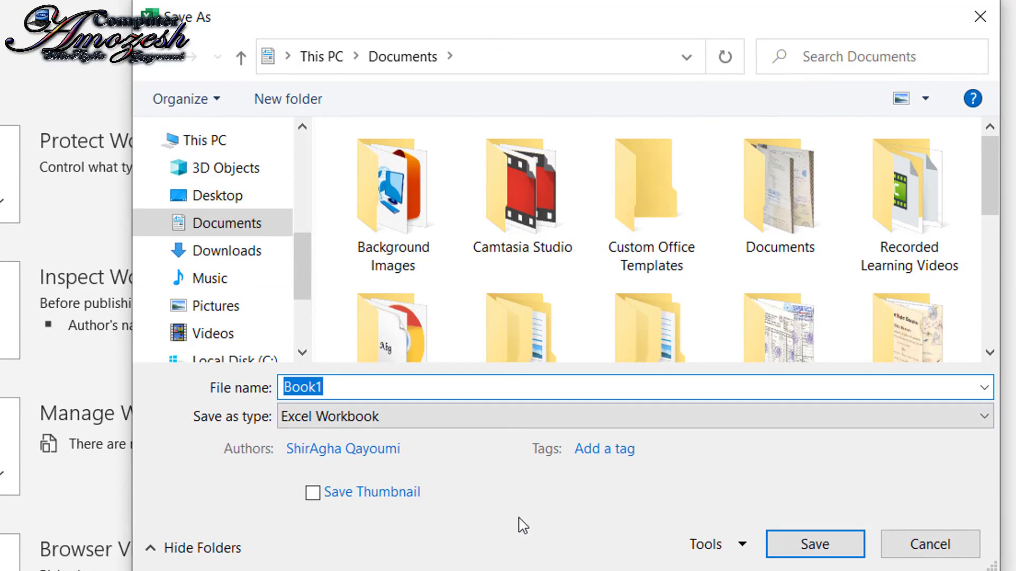
{"action": "left_click", "coordinate": [211, 198]}
{"action": "left_click", "coordinate": [357, 394]}
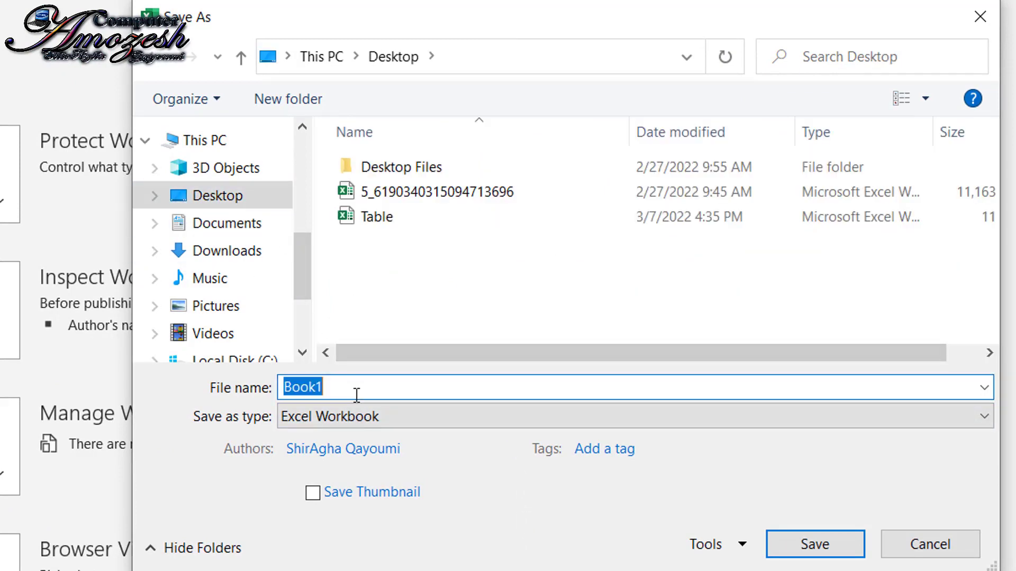
{"action": "type", "text": "Salary"}
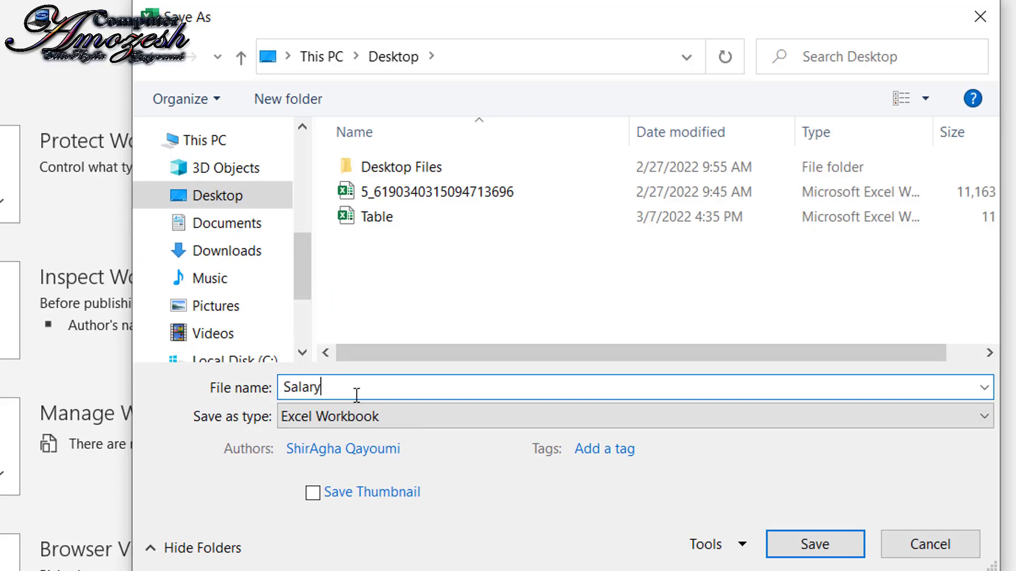
{"action": "key", "text": "Return"}
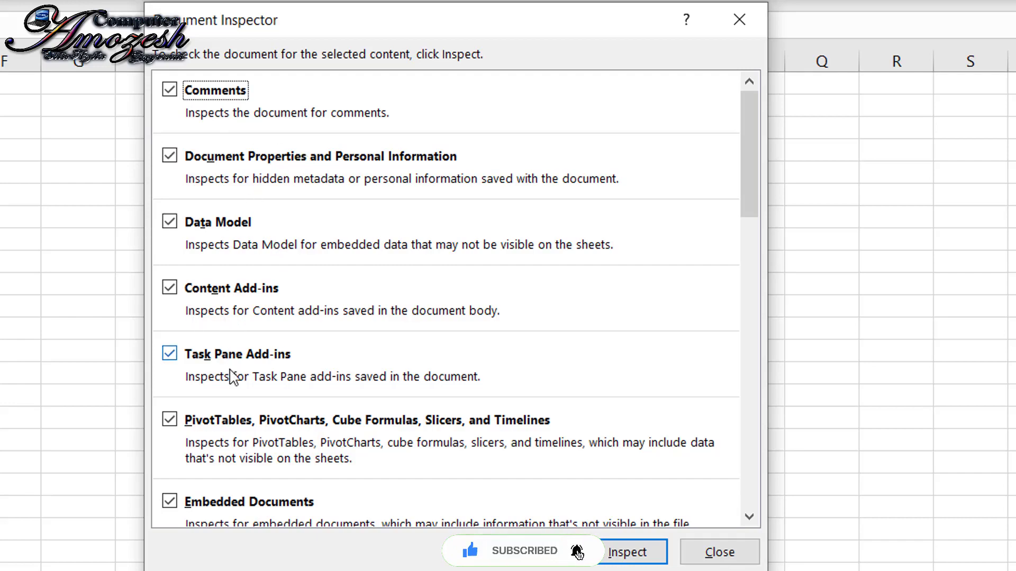
- Scroll through the Document Inspector's full checklist, then close it without inspecting
{"action": "left_click_drag", "start_coordinate": [754, 198], "coordinate": [744, 438]}
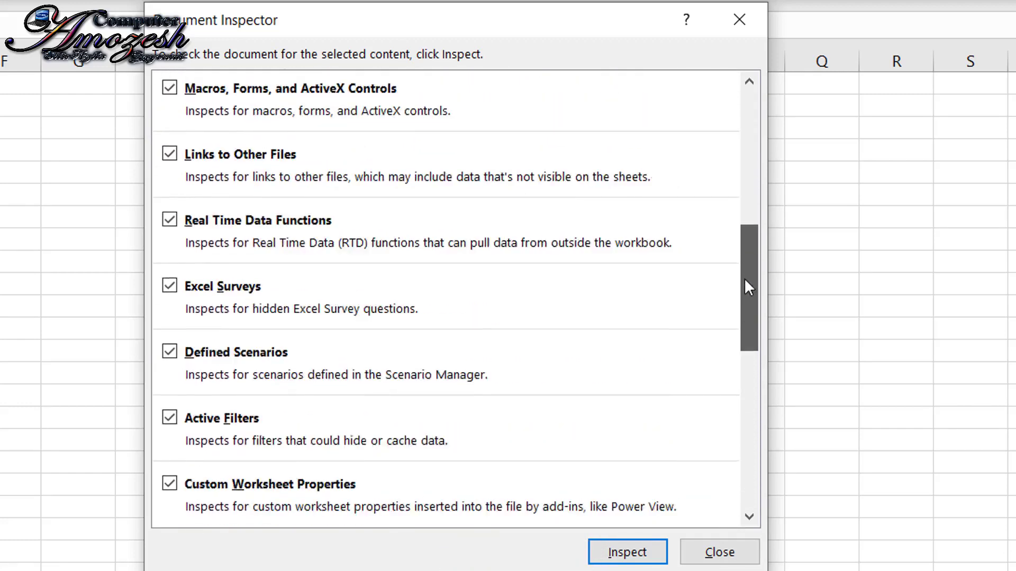
{"action": "left_click_drag", "start_coordinate": [744, 438], "coordinate": [753, 170]}
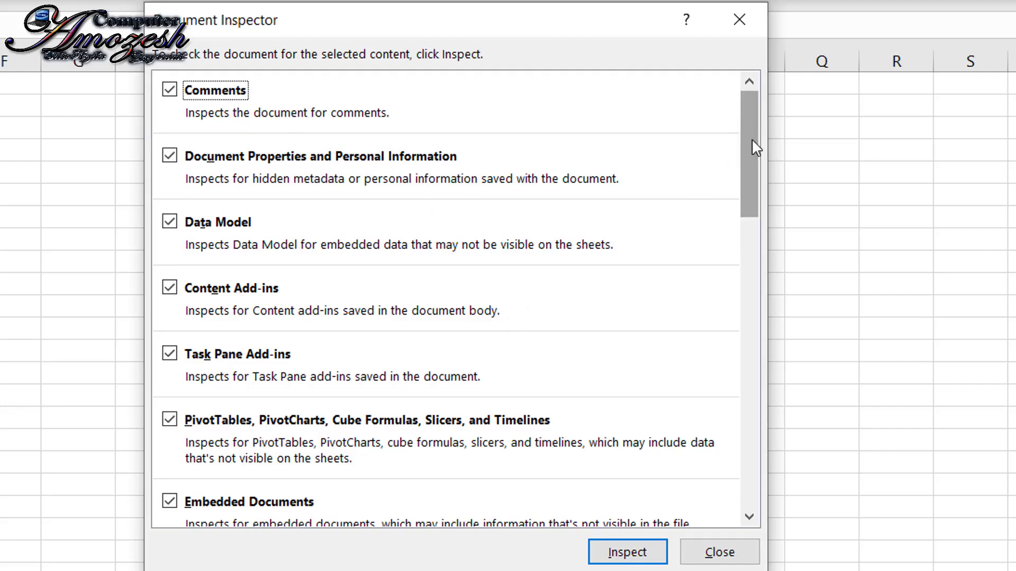
{"action": "scroll", "coordinate": [722, 392], "scroll_direction": "down", "scroll_amount": 10}
{"action": "scroll", "coordinate": [722, 392], "scroll_direction": "down", "scroll_amount": 1}
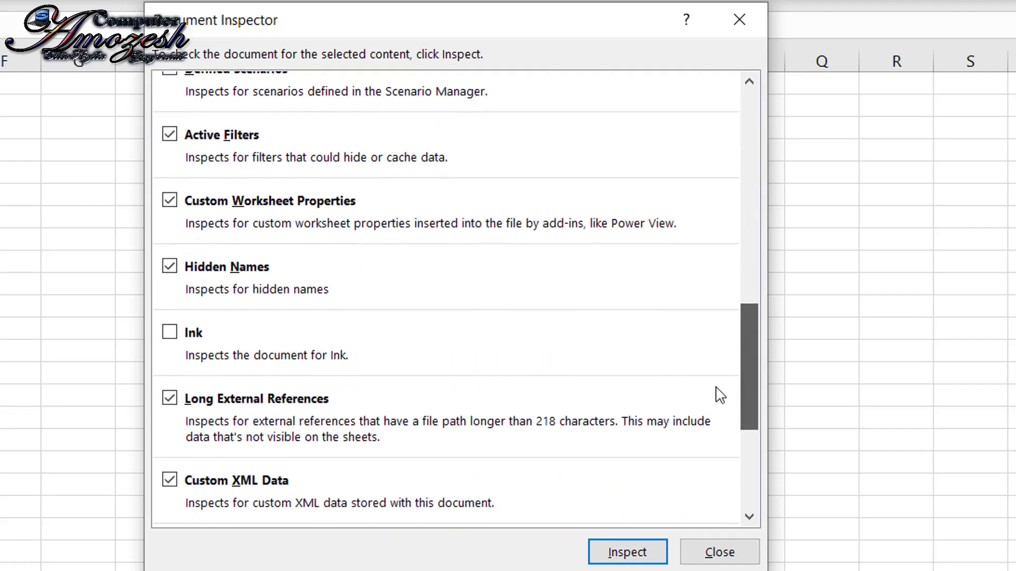
{"action": "scroll", "coordinate": [720, 396], "scroll_direction": "down", "scroll_amount": 2}
{"action": "scroll", "coordinate": [717, 399], "scroll_direction": "down", "scroll_amount": 2}
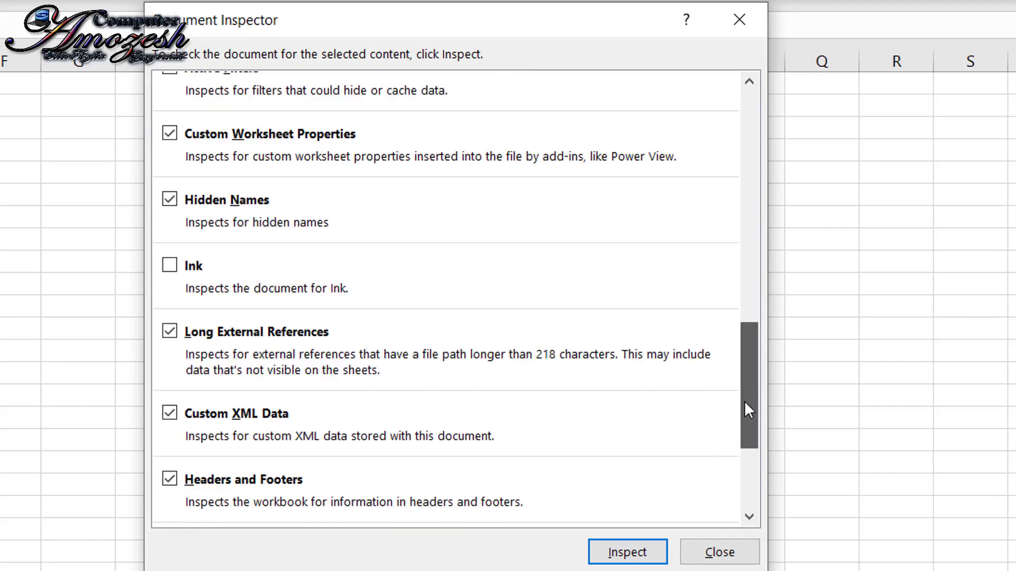
{"action": "scroll", "coordinate": [744, 401], "scroll_direction": "down", "scroll_amount": 4}
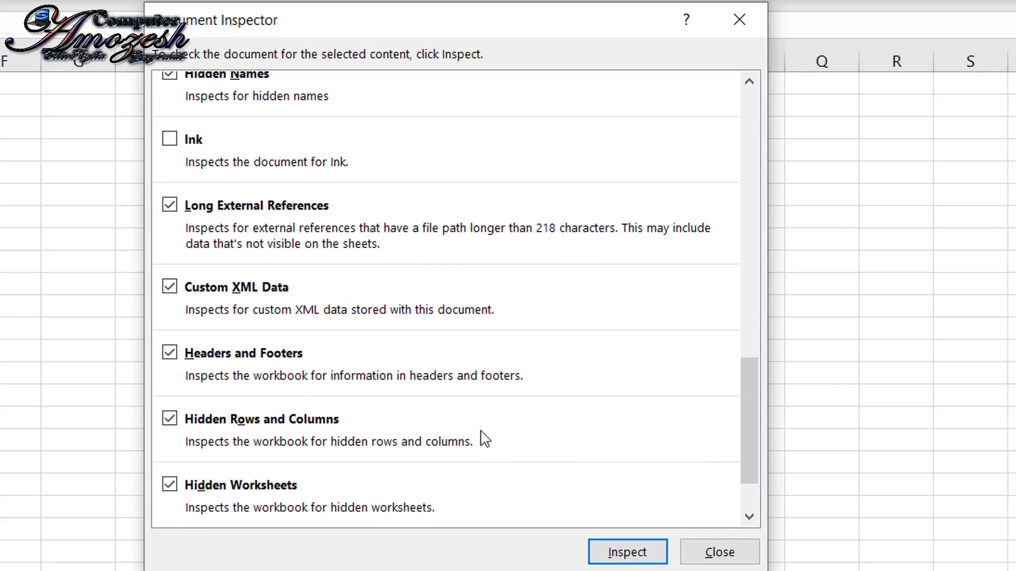
{"action": "left_click", "coordinate": [712, 553]}
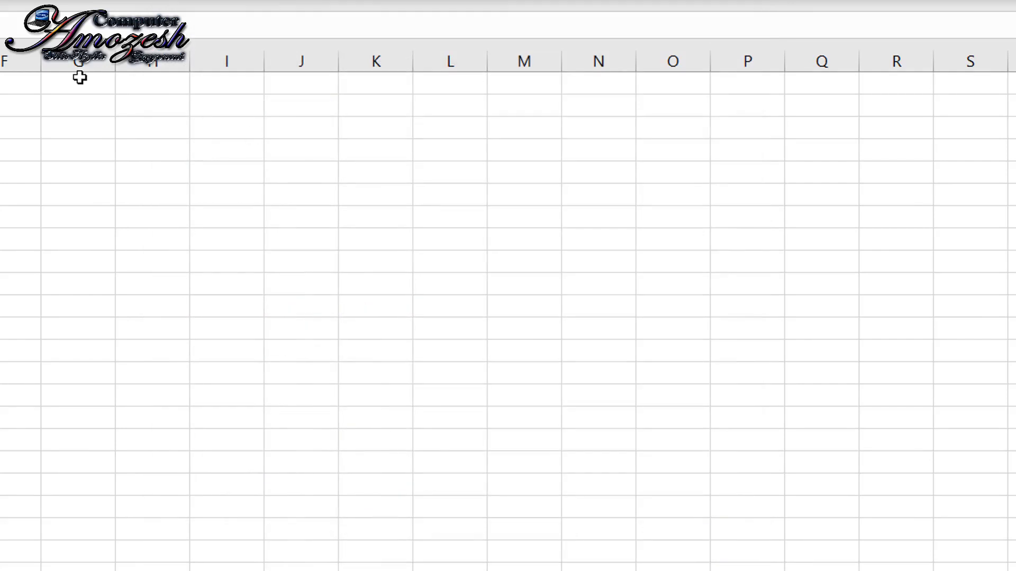
- Hide columns F through H on the worksheet
{"action": "left_click", "coordinate": [20, 61]}
{"action": "left_click_drag", "start_coordinate": [77, 61], "coordinate": [179, 58]}
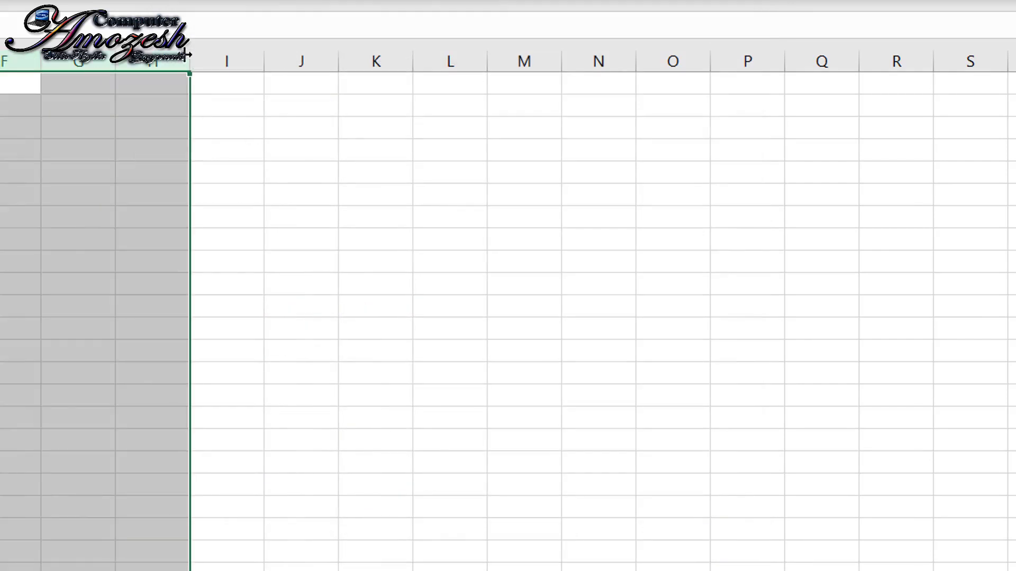
{"action": "right_click", "coordinate": [185, 57]}
{"action": "left_click", "coordinate": [260, 426]}
{"action": "scroll", "coordinate": [132, 345], "scroll_direction": "right", "scroll_amount": 3}
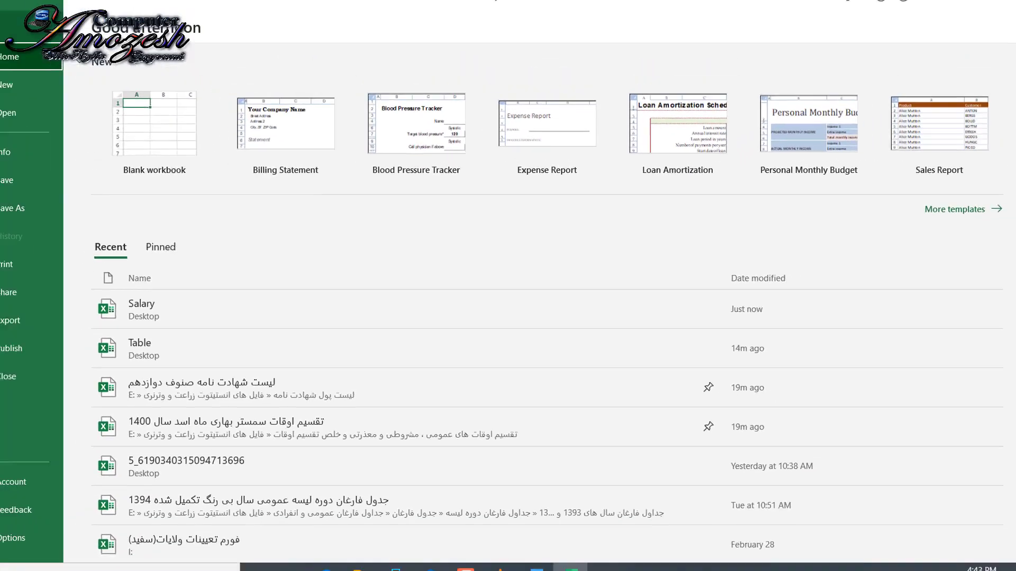
- Reopen the Document Inspector for the Salary workbook, saving it first
{"action": "left_click", "coordinate": [61, 153]}
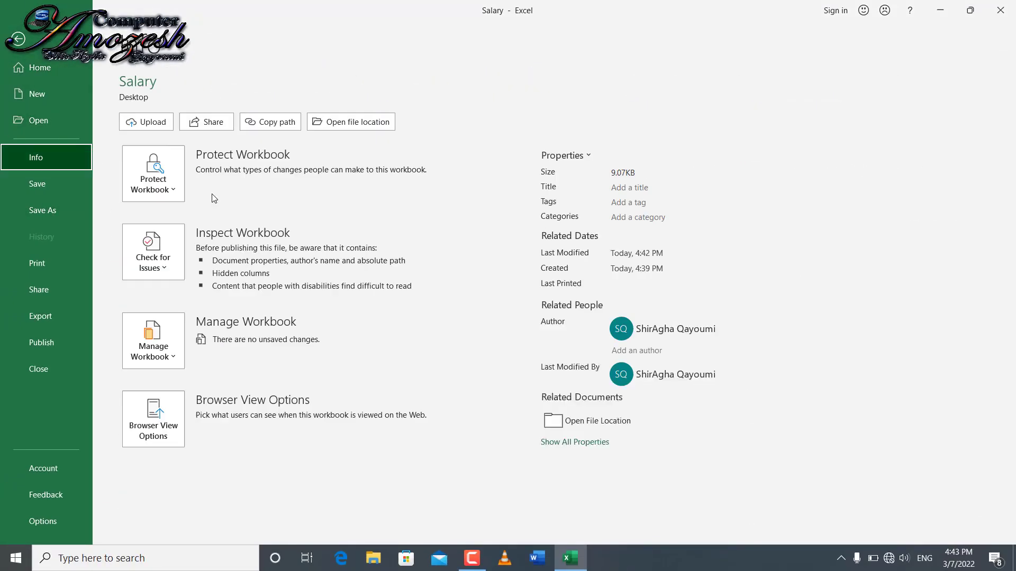
{"action": "left_click", "coordinate": [167, 191]}
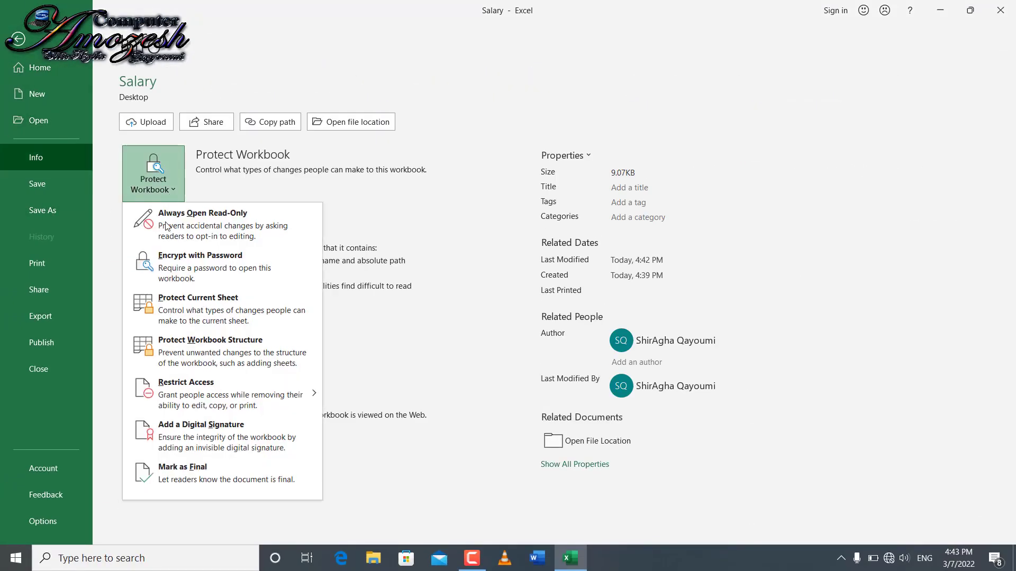
{"action": "left_click", "coordinate": [166, 136]}
{"action": "left_click", "coordinate": [148, 244]}
{"action": "left_click", "coordinate": [192, 298]}
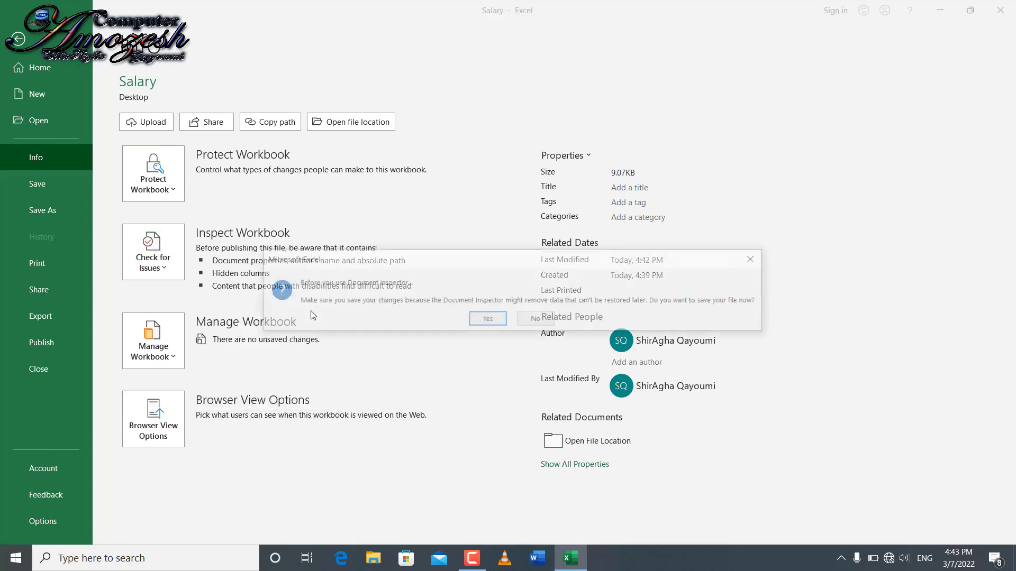
{"action": "left_click", "coordinate": [487, 320]}
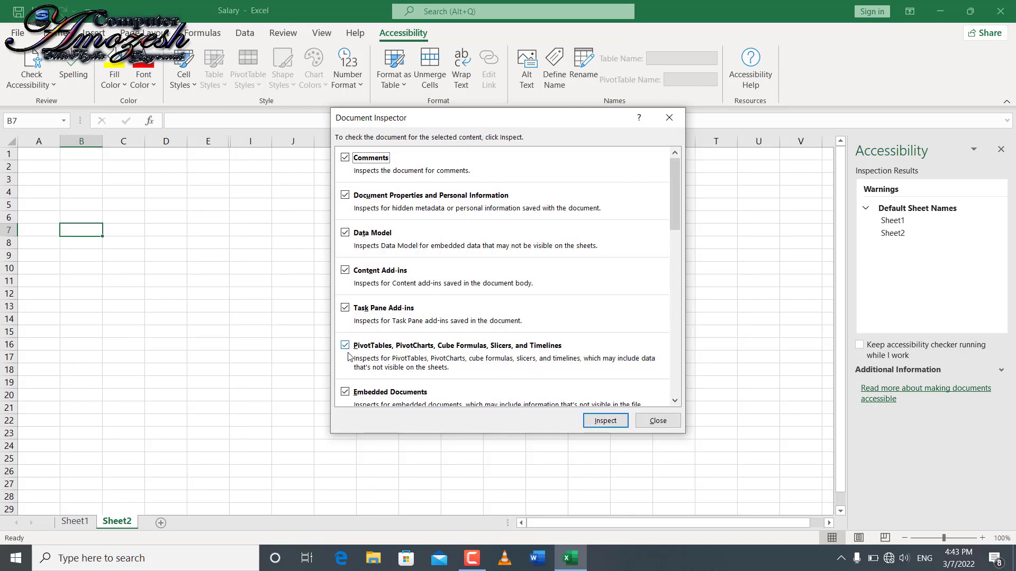
- Run the inspection and review flagged document properties, author and workbook path
{"action": "left_click", "coordinate": [609, 422]}
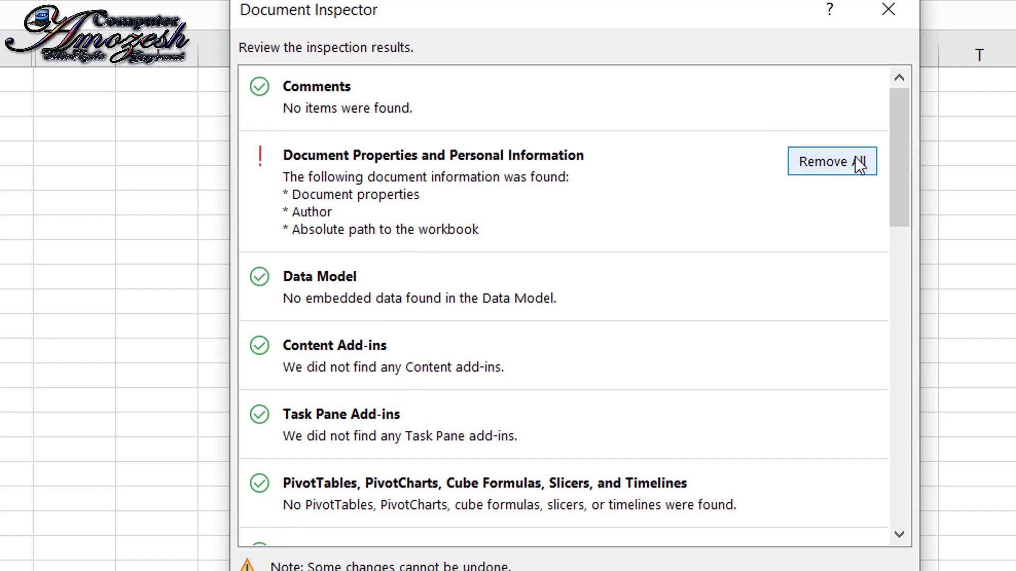
{"action": "mouse_move", "coordinate": [900, 125]}
{"action": "left_mouse_down"}
{"action": "mouse_move", "coordinate": [894, 299]}
{"action": "mouse_move", "coordinate": [364, 418]}
{"action": "left_mouse_up"}
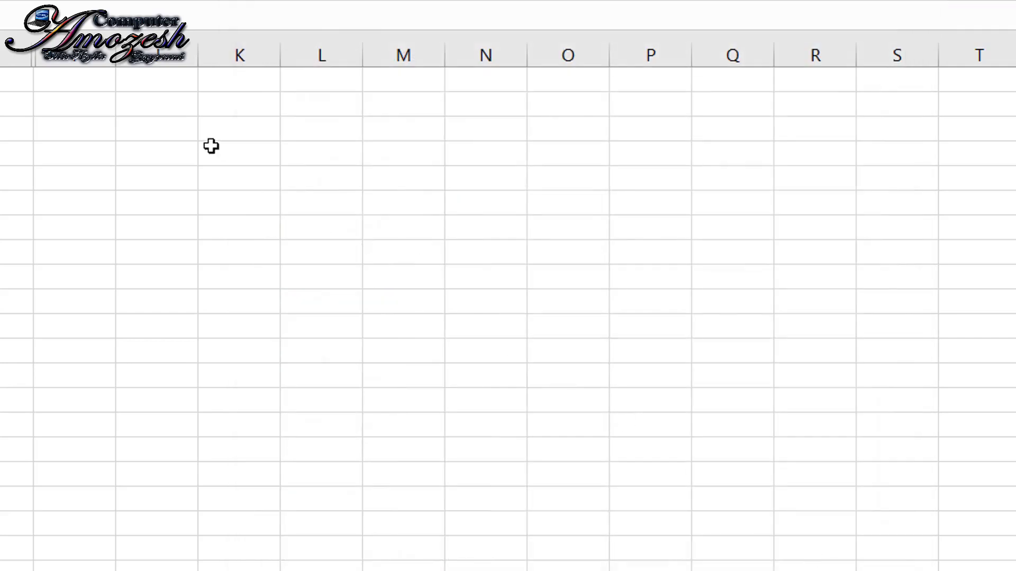
- Fill cells K5:M16 with the sample text rdfgd
{"action": "left_click_drag", "start_coordinate": [201, 132], "coordinate": [432, 422]}
{"action": "type", "text": "rdfgd"}
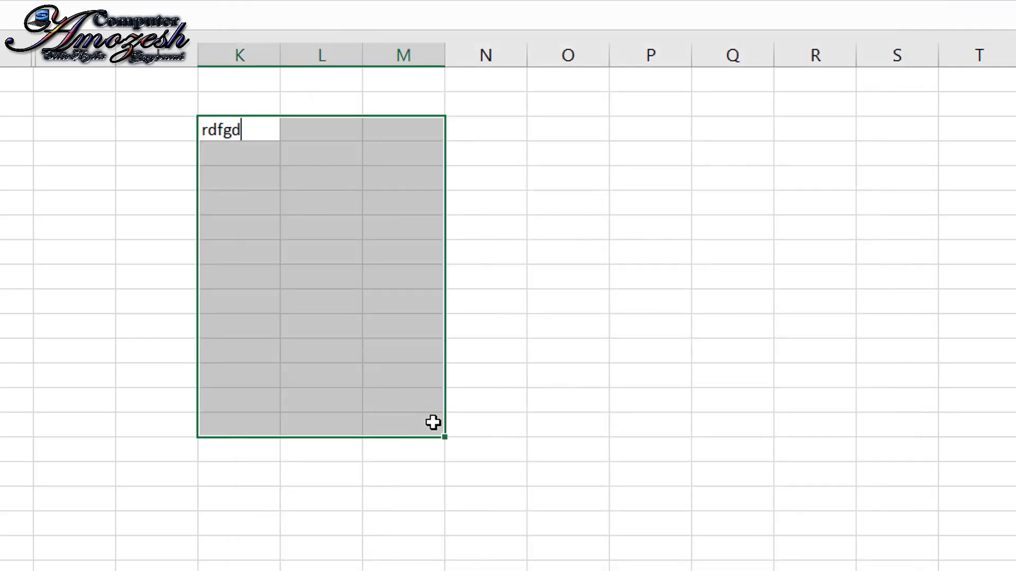
{"action": "key", "text": "ctrl+Return"}
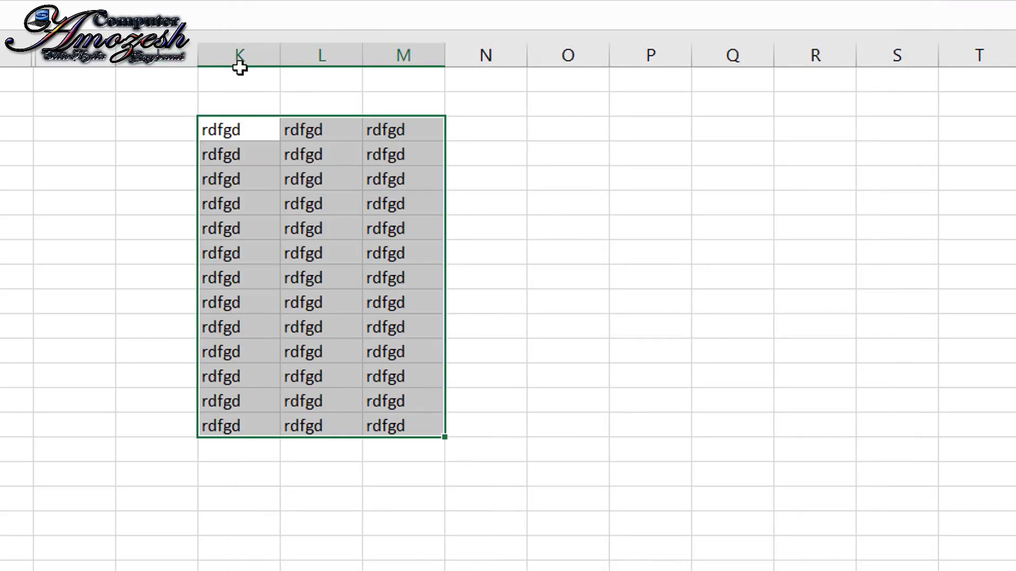
- Hide columns K through M and clear the selection
{"action": "left_click", "coordinate": [239, 55]}
{"action": "left_click_drag", "start_coordinate": [239, 55], "coordinate": [392, 55]}
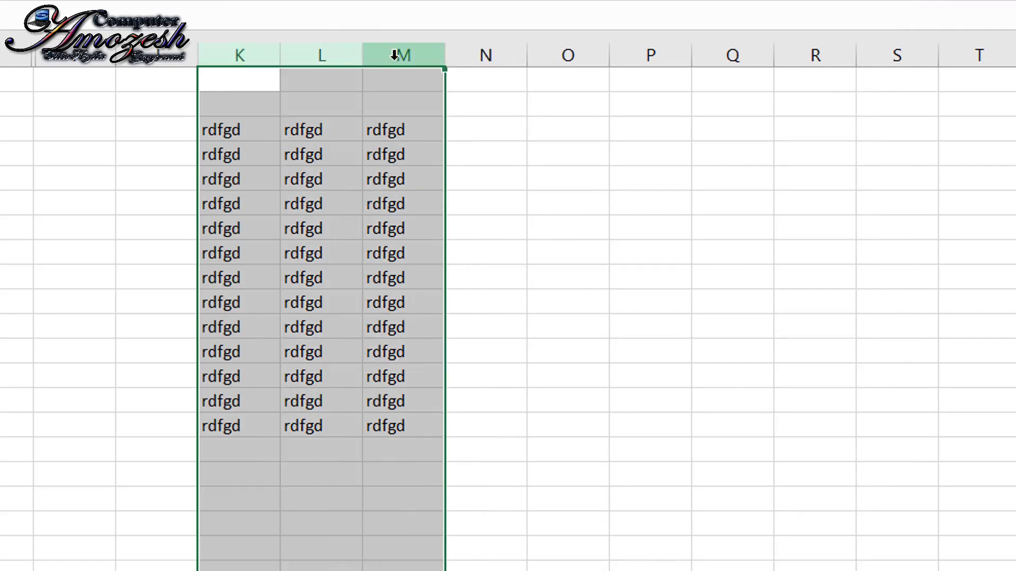
{"action": "right_click", "coordinate": [394, 55]}
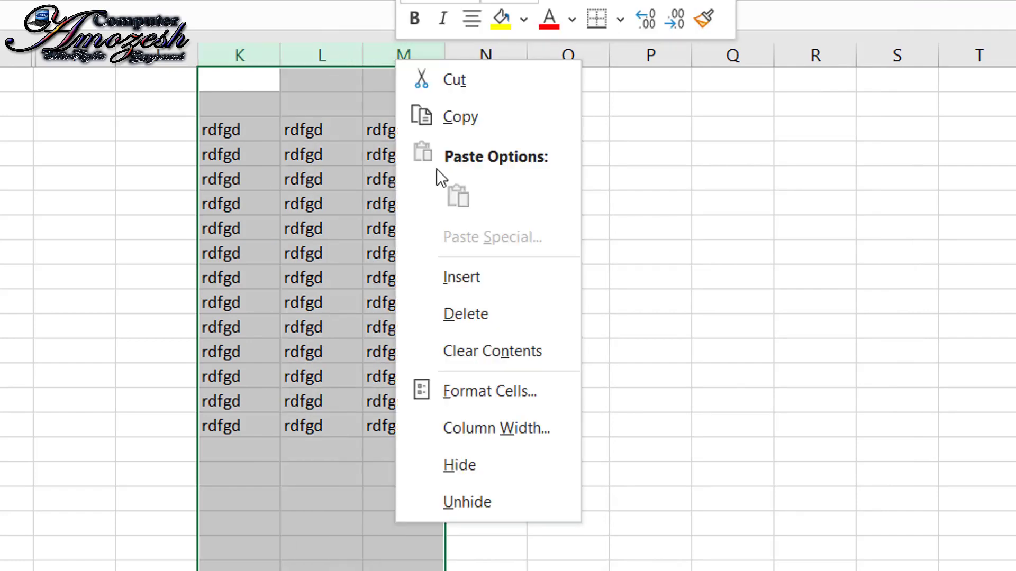
{"action": "left_click", "coordinate": [467, 472]}
{"action": "left_click", "coordinate": [175, 246]}
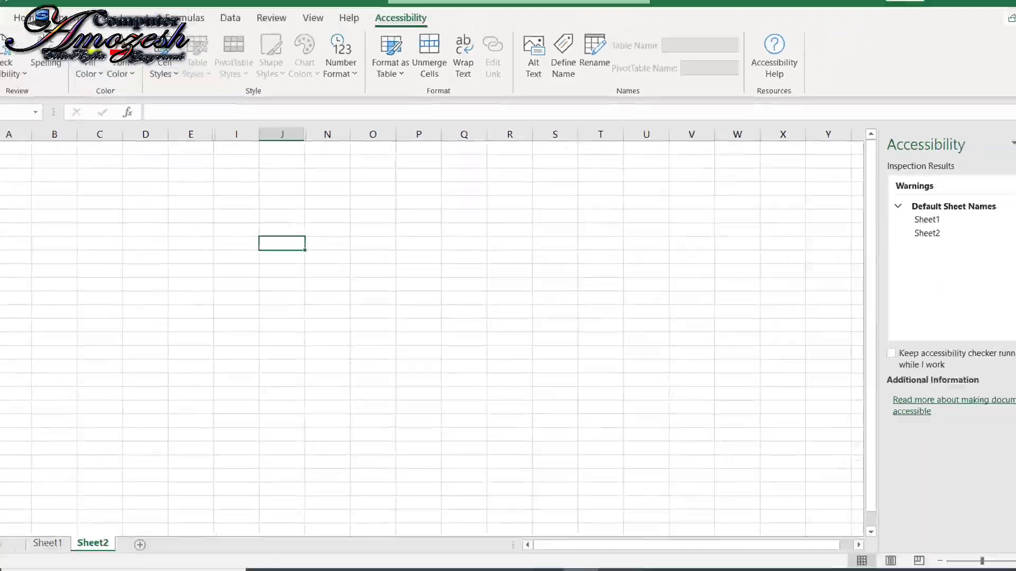
- Save and rerun the Document Inspector, which reports 3 hidden columns
{"action": "left_click", "coordinate": [12, 16]}
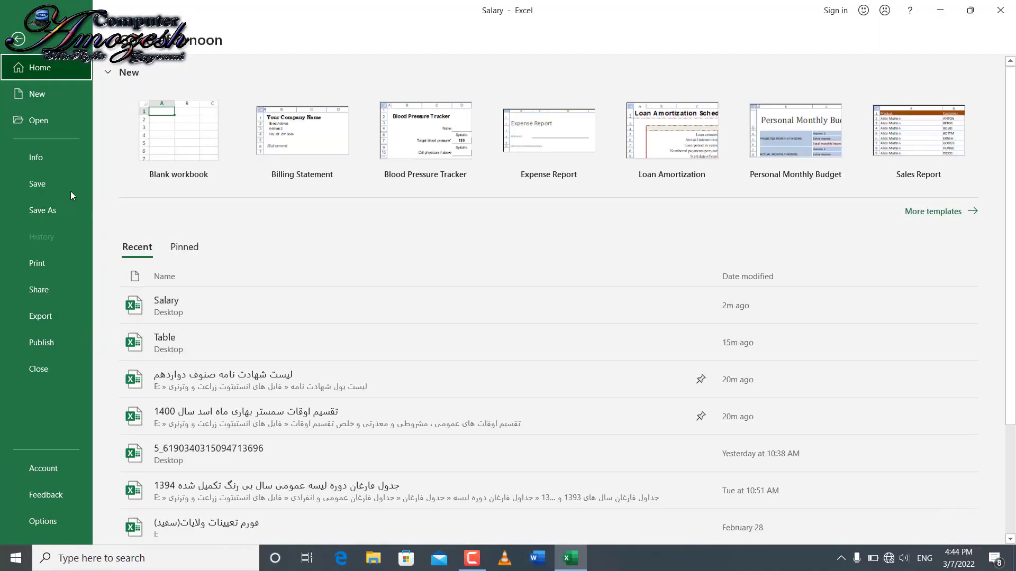
{"action": "left_click", "coordinate": [50, 160]}
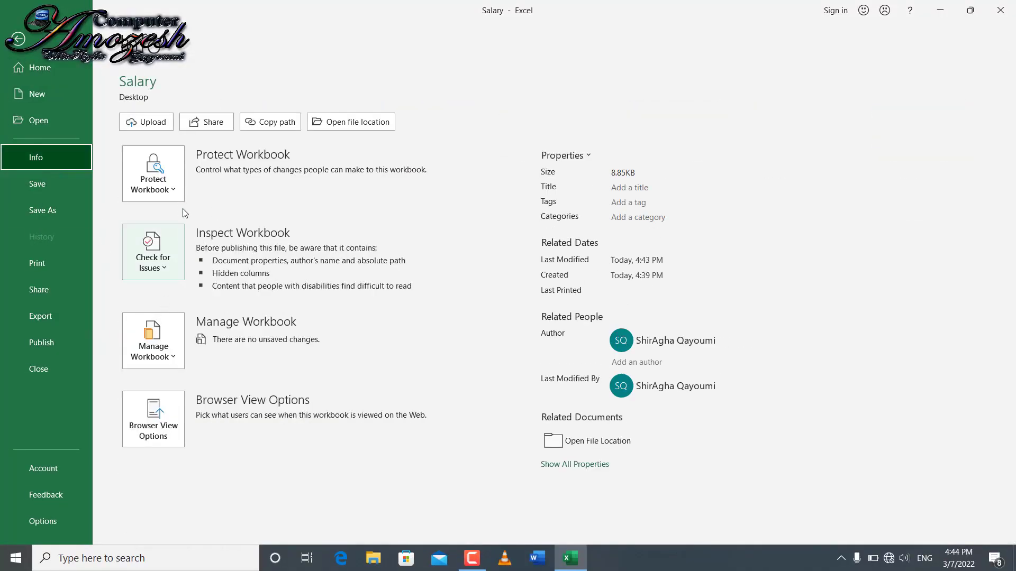
{"action": "left_click", "coordinate": [156, 182]}
{"action": "left_click", "coordinate": [156, 182]}
{"action": "left_click", "coordinate": [152, 245]}
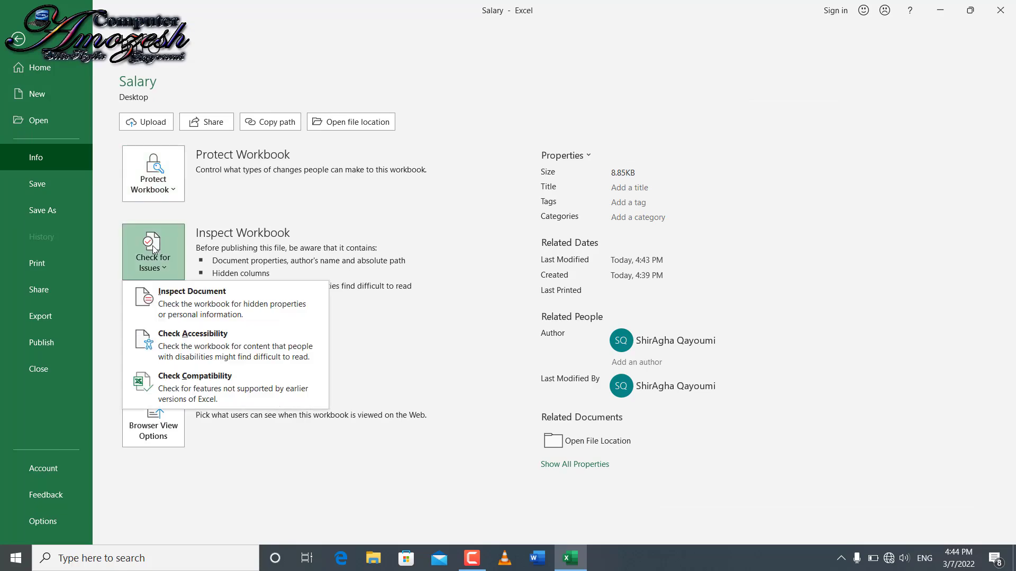
{"action": "left_click", "coordinate": [183, 299]}
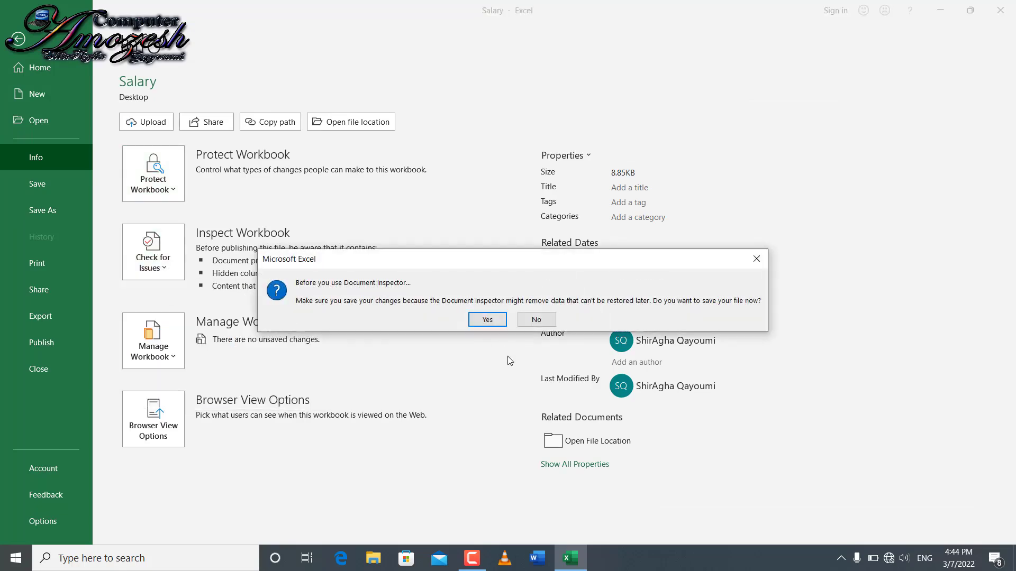
{"action": "left_click", "coordinate": [487, 317]}
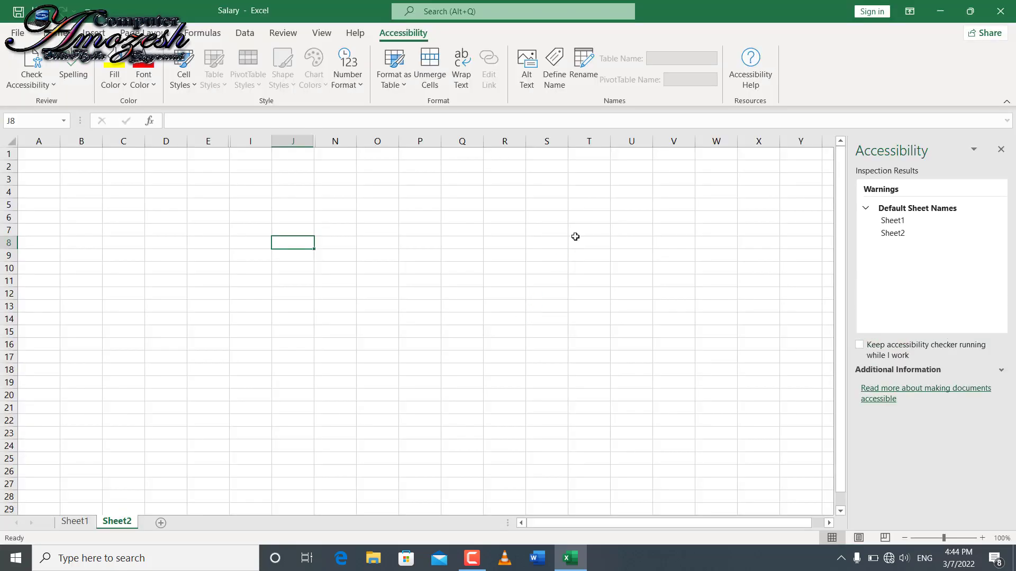
{"action": "left_click", "coordinate": [603, 356]}
{"action": "scroll", "coordinate": [676, 253], "scroll_direction": "down", "scroll_amount": 5}
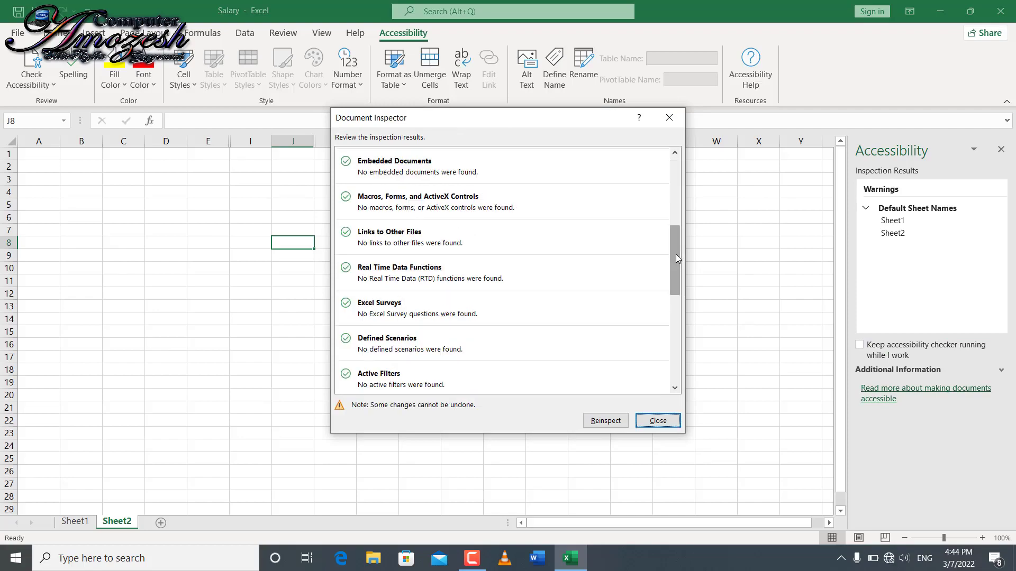
{"action": "left_click_drag", "start_coordinate": [678, 258], "coordinate": [676, 355]}
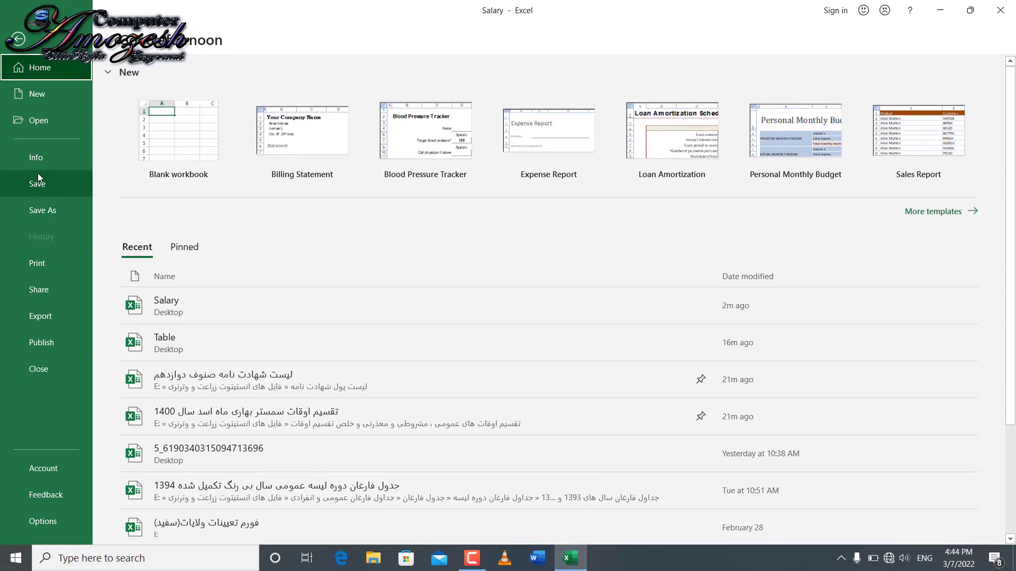
- Run Check Accessibility, which warns about the default sheet names Sheet1 and Sheet2
{"action": "left_click", "coordinate": [45, 167]}
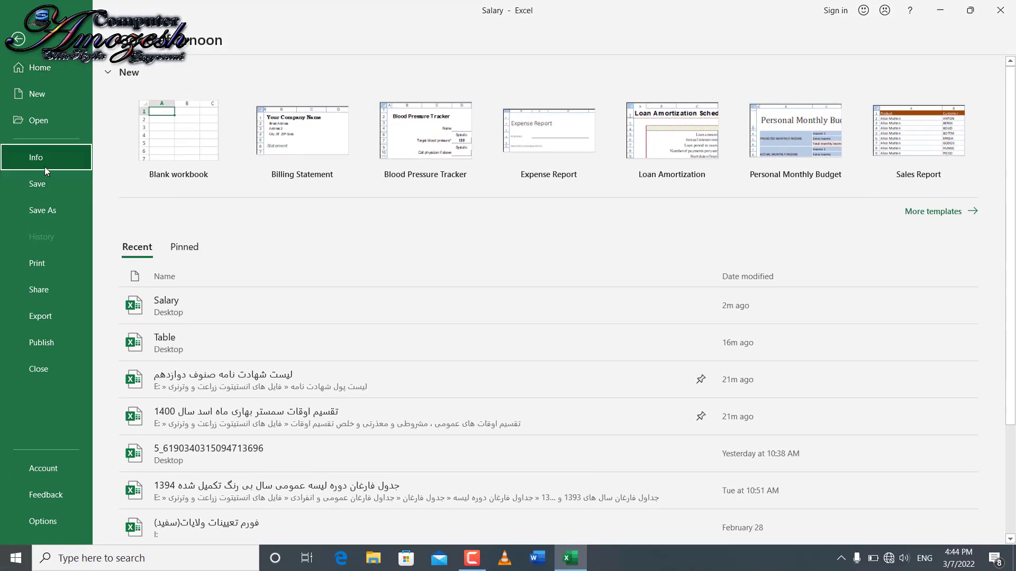
{"action": "left_click", "coordinate": [162, 265]}
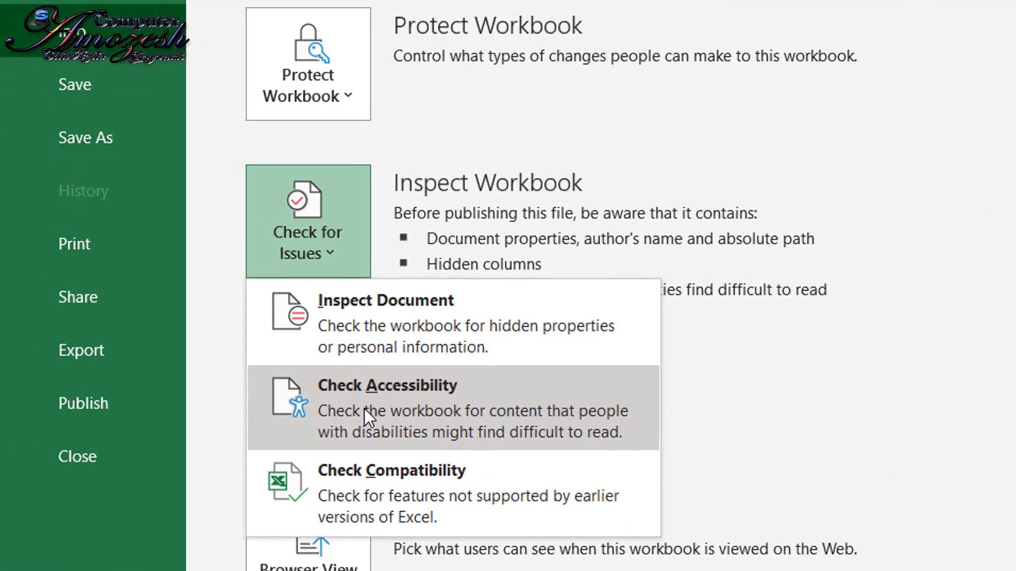
{"action": "left_click", "coordinate": [364, 409]}
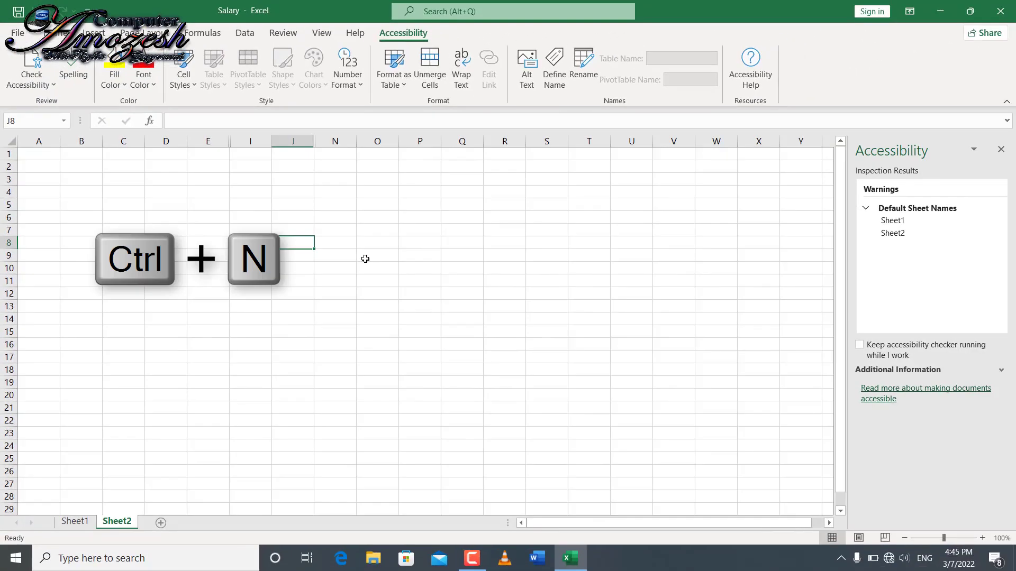
- Create new workbook Book2, run its accessibility check, and add Sheet2
{"action": "key", "text": "ctrl+n"}
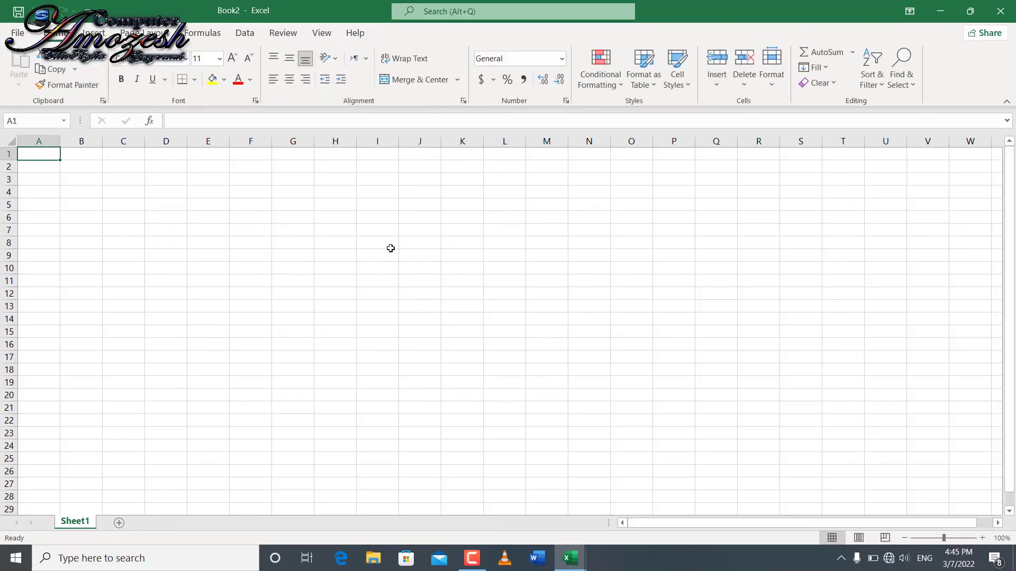
{"action": "left_click", "coordinate": [18, 33]}
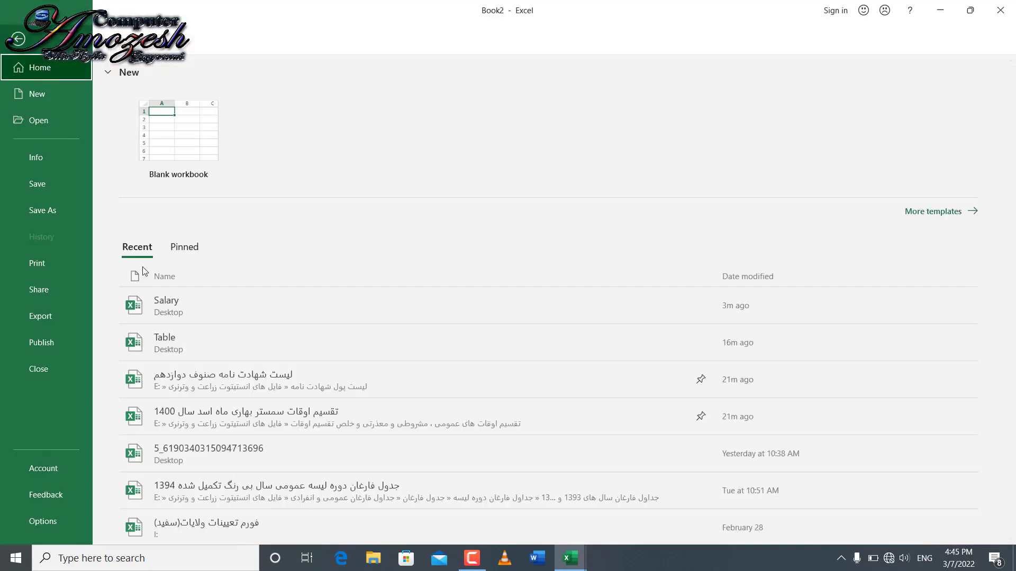
{"action": "left_click", "coordinate": [36, 158]}
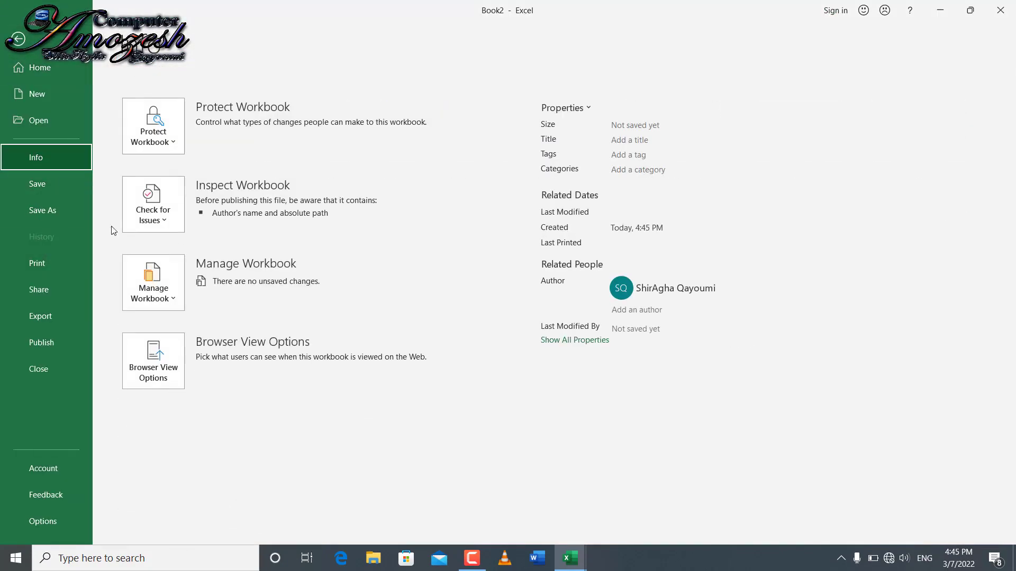
{"action": "left_click", "coordinate": [153, 209]}
{"action": "left_click", "coordinate": [188, 289]}
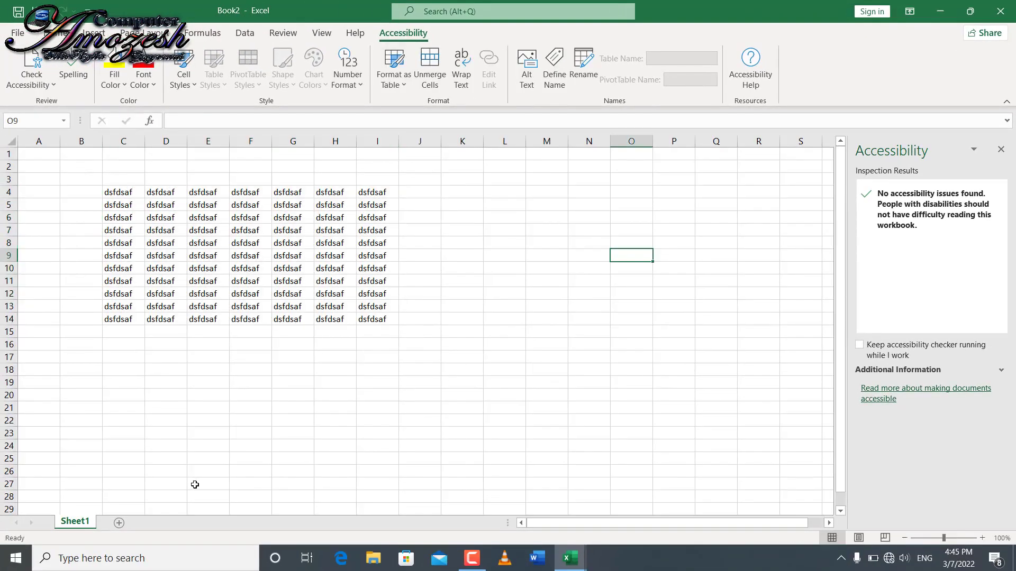
{"action": "left_click", "coordinate": [119, 523]}
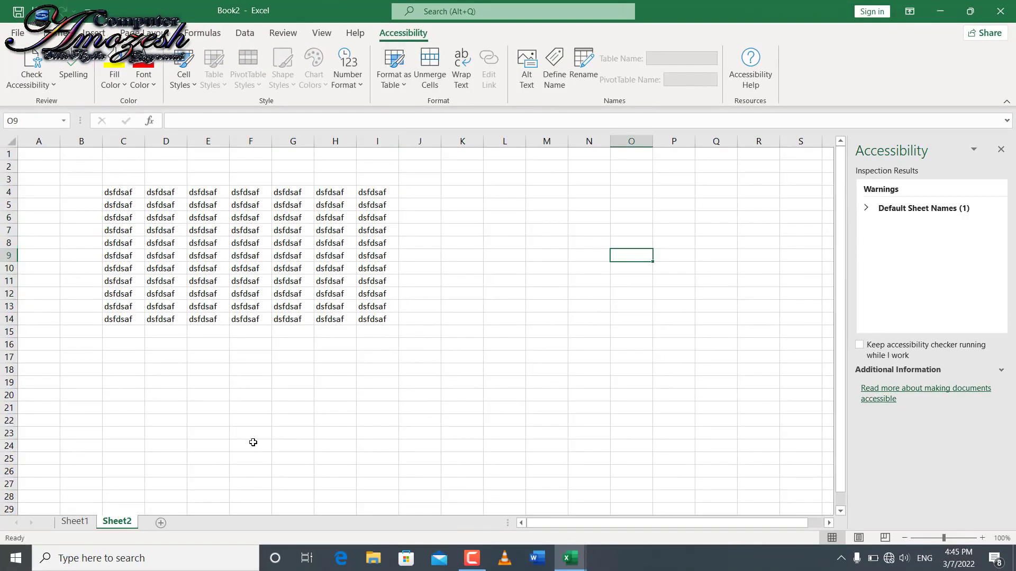
- Fill E5:O21 on Sheet2 with the sample text fdsf
{"action": "left_click", "coordinate": [336, 357]}
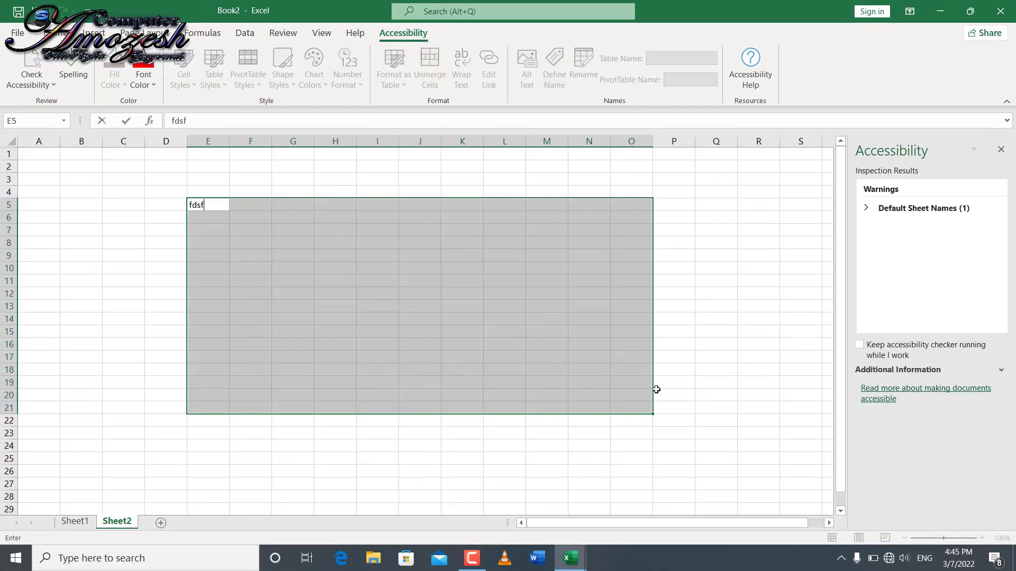
{"action": "key", "text": "ctrl+Return"}
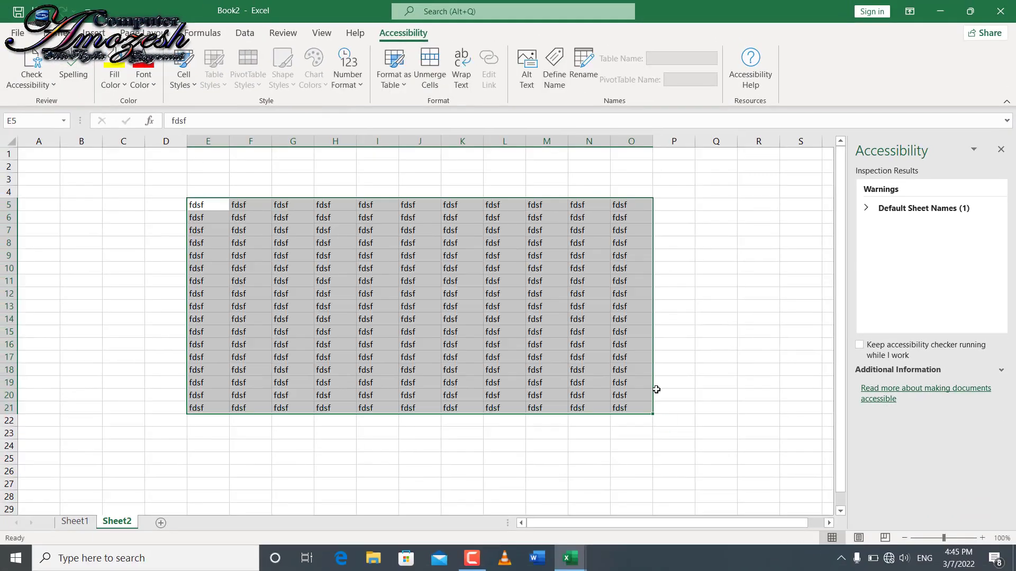
{"action": "left_click", "coordinate": [707, 256]}
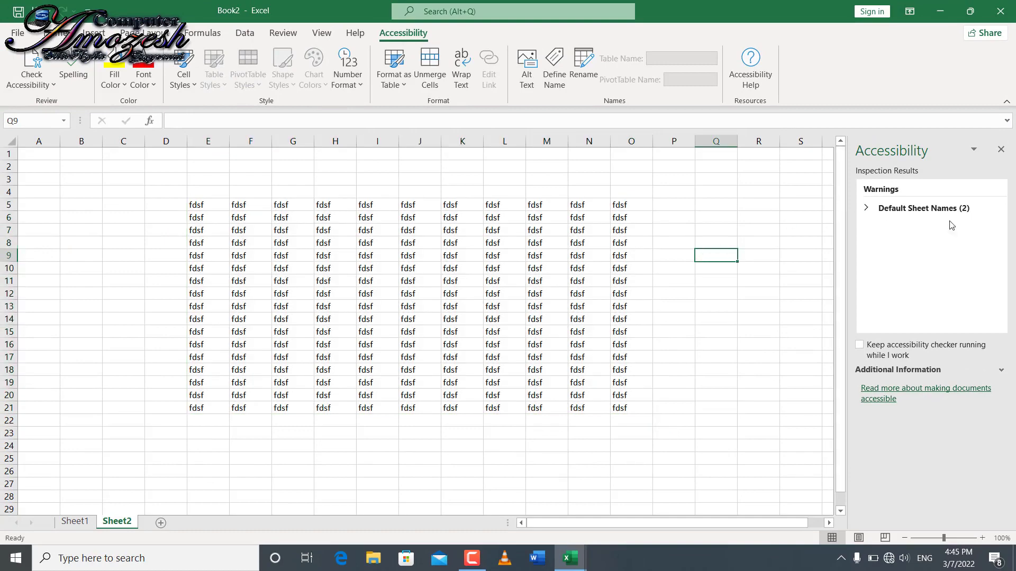
- Expand the Default Sheet Names warning and jump between flagged Sheet1 and Sheet2
{"action": "left_click", "coordinate": [876, 212]}
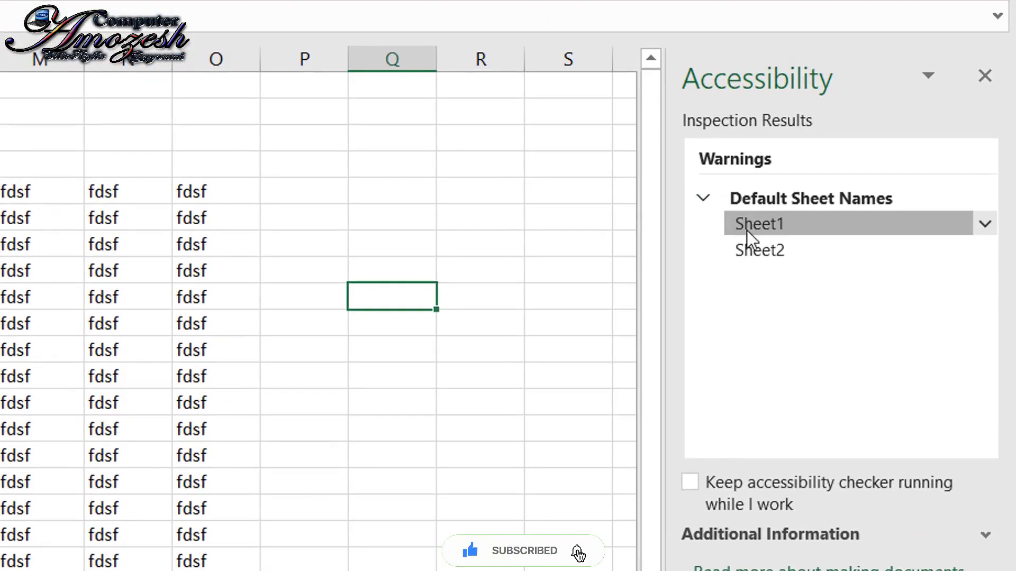
{"action": "left_click", "coordinate": [752, 251]}
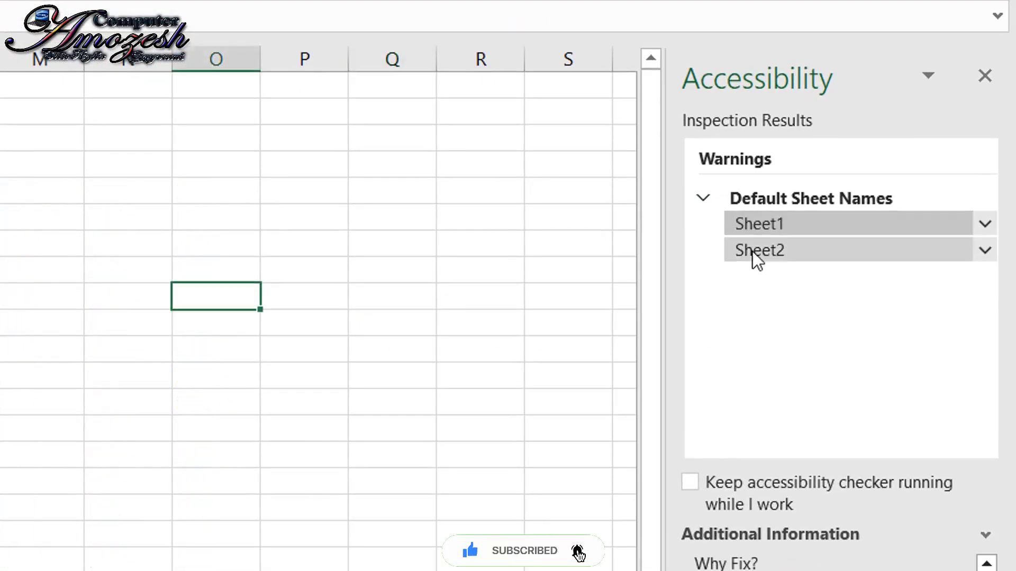
{"action": "left_click", "coordinate": [762, 222]}
{"action": "left_click", "coordinate": [762, 239]}
{"action": "left_click", "coordinate": [772, 221]}
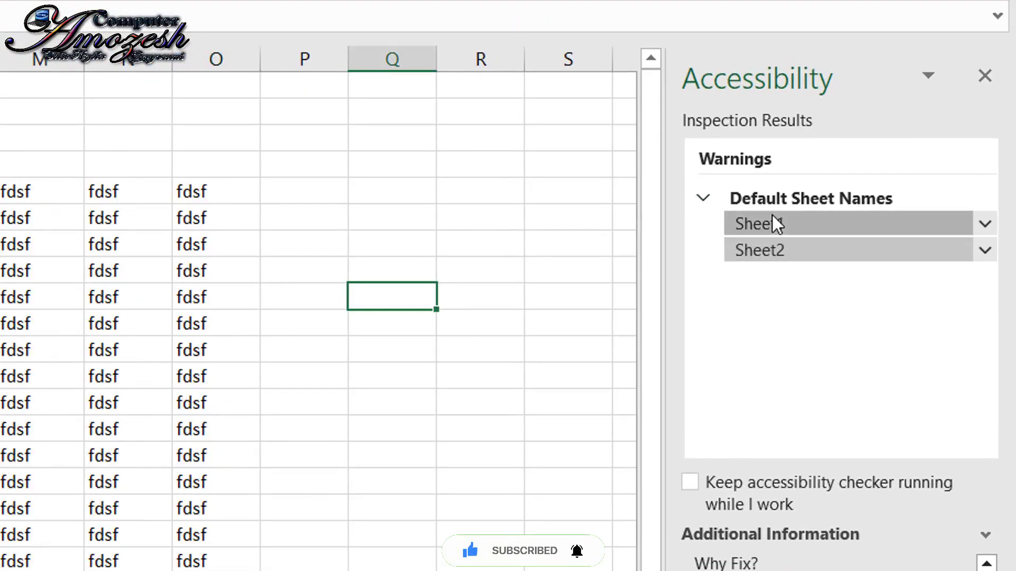
{"action": "left_click", "coordinate": [767, 248]}
{"action": "left_click", "coordinate": [773, 221]}
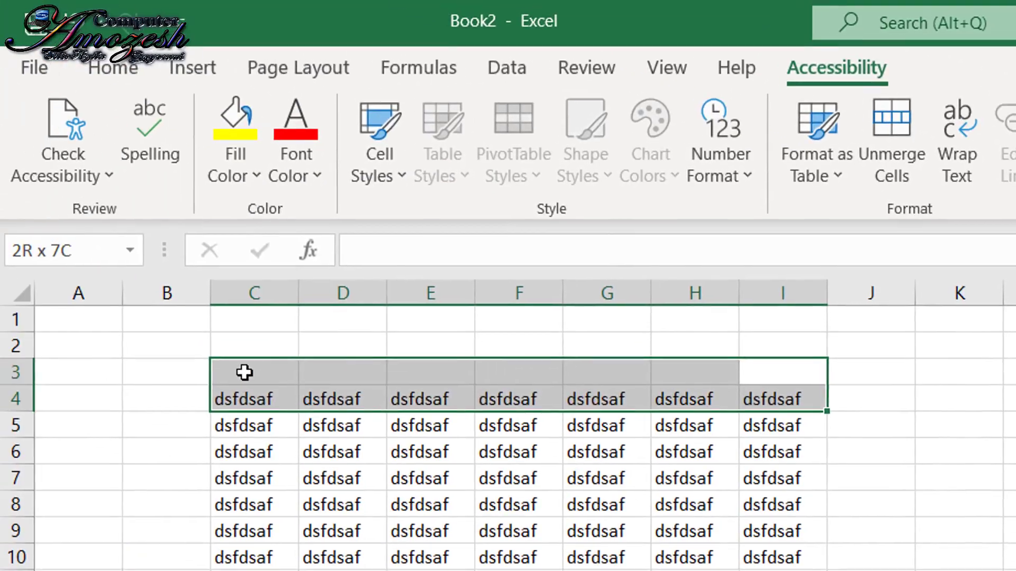
- Merge and centre C3:I3 as a 'Salary Table' title, then open and dismiss the Sheet1 tab menu
{"action": "left_click_drag", "start_coordinate": [785, 373], "coordinate": [239, 372]}
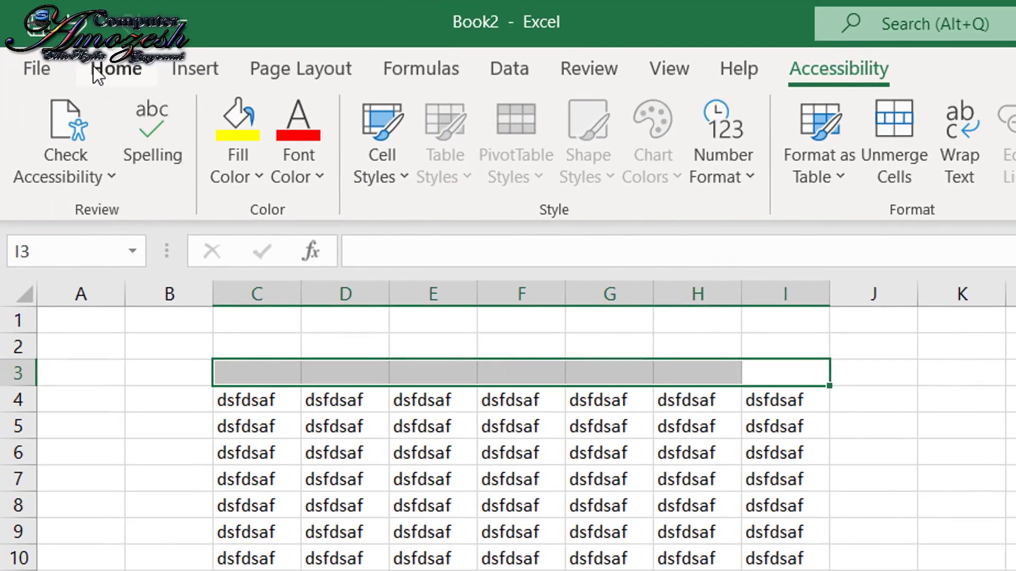
{"action": "left_click", "coordinate": [114, 68]}
{"action": "left_click", "coordinate": [886, 163]}
{"action": "type", "text": "Sa"}
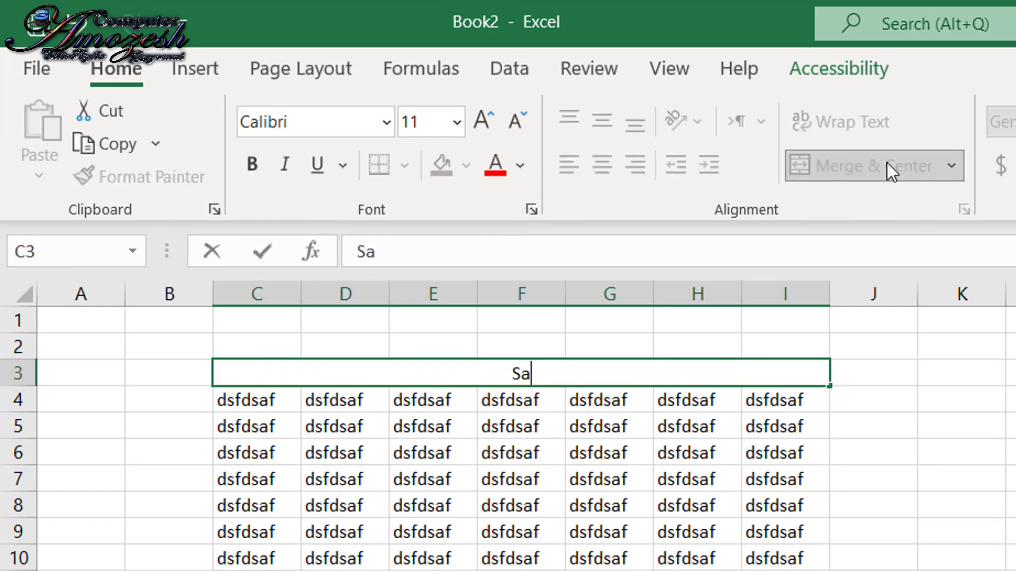
{"action": "type", "text": "lary Table"}
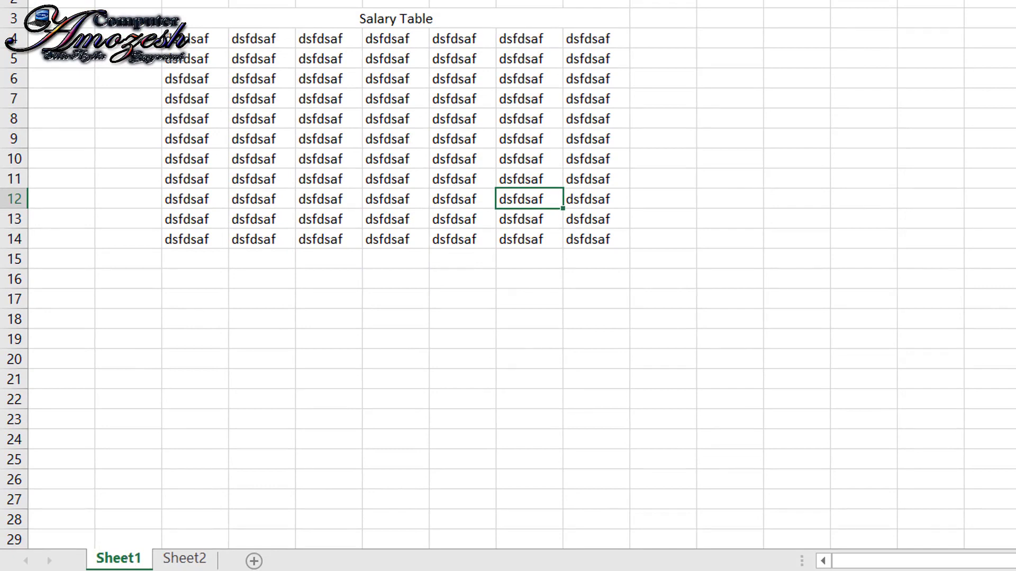
{"action": "right_click", "coordinate": [134, 563]}
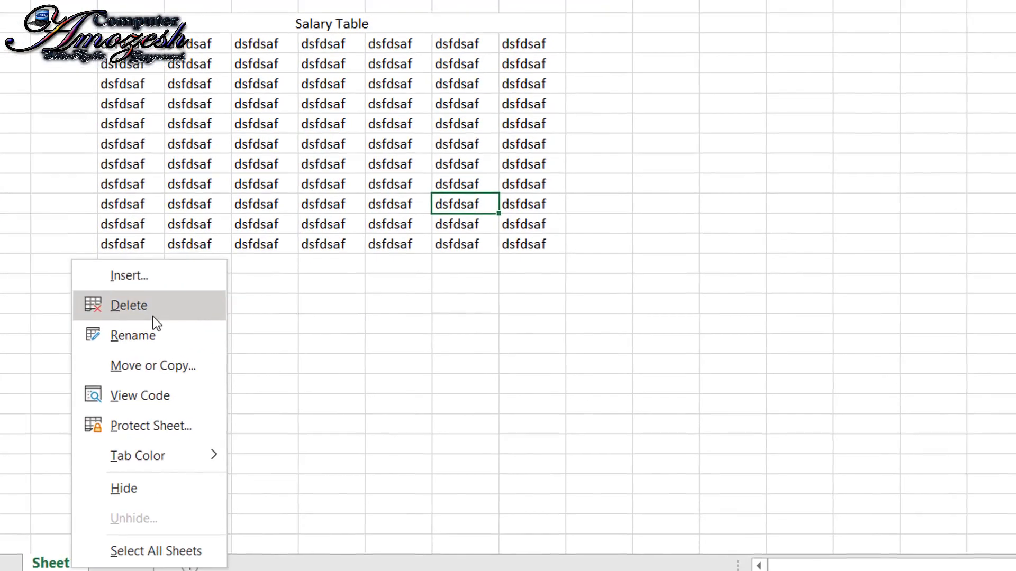
{"action": "left_click", "coordinate": [214, 310]}
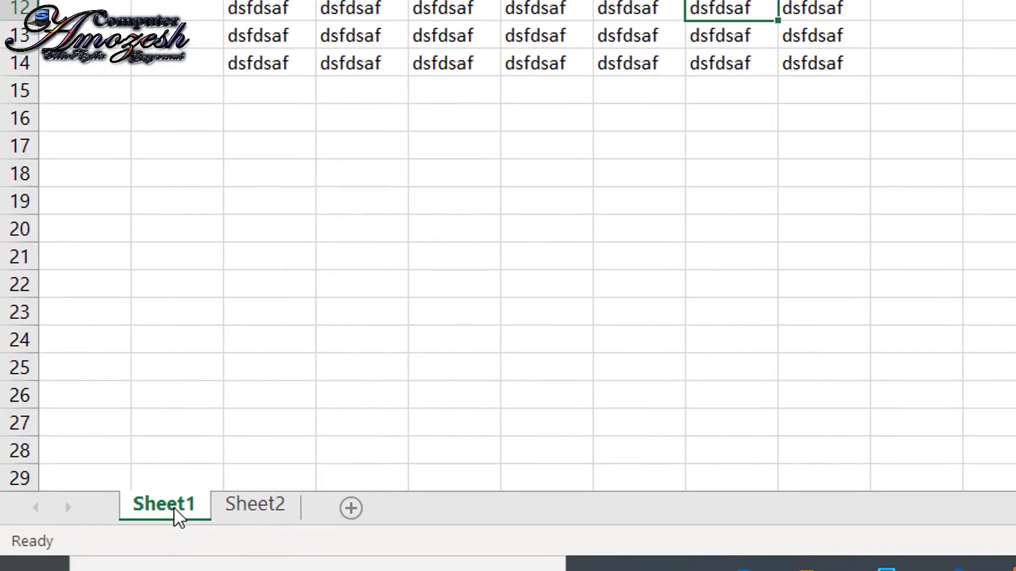
- Rename Sheet1 to 'Salary Sheet'
{"action": "right_click", "coordinate": [175, 508]}
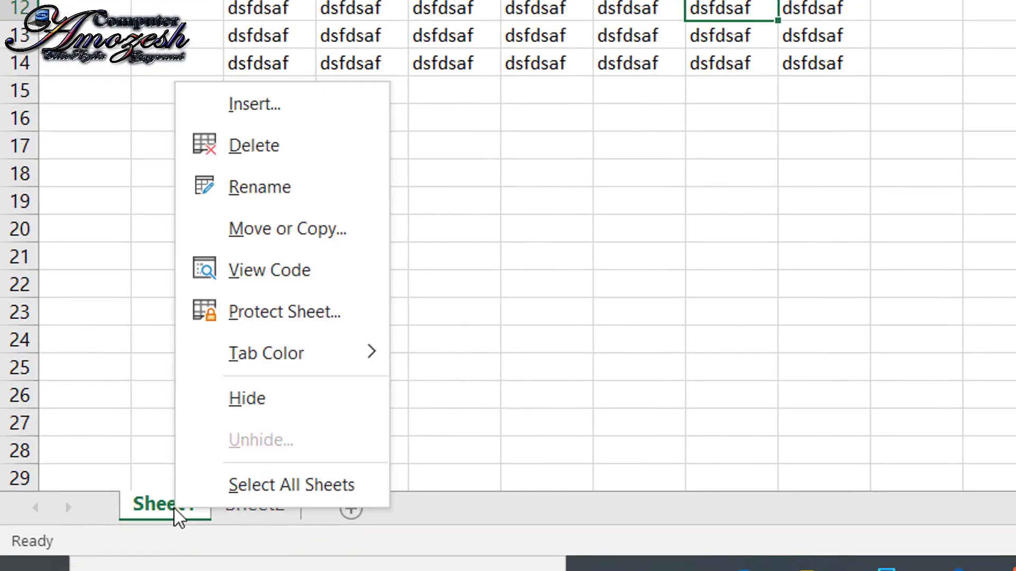
{"action": "left_click", "coordinate": [285, 195]}
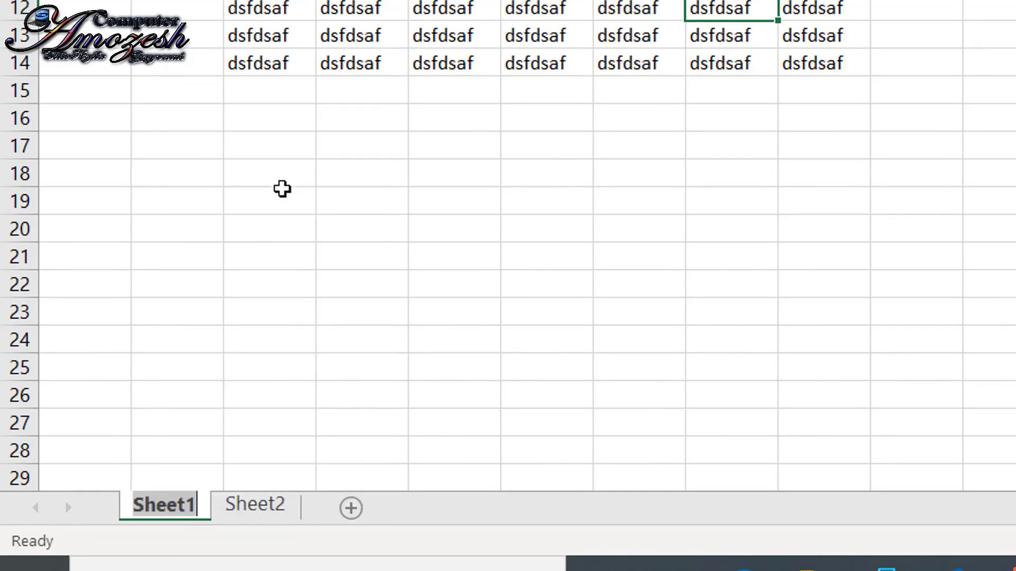
{"action": "type", "text": "Salary Sheet"}
{"action": "left_click", "coordinate": [547, 311]}
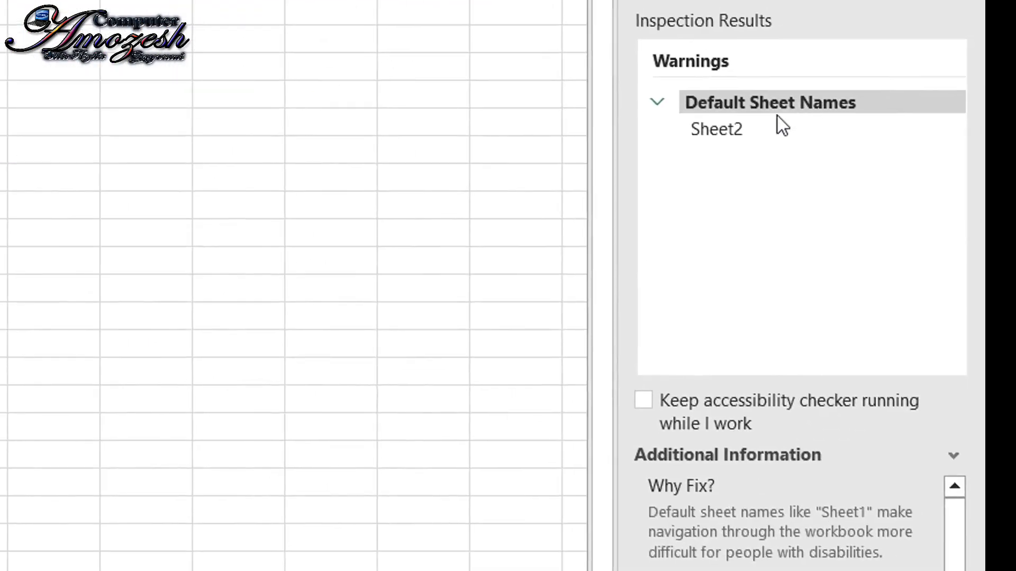
- Go to Sheet2 and start renaming it to 'Salary Reports'
{"action": "left_click", "coordinate": [720, 130]}
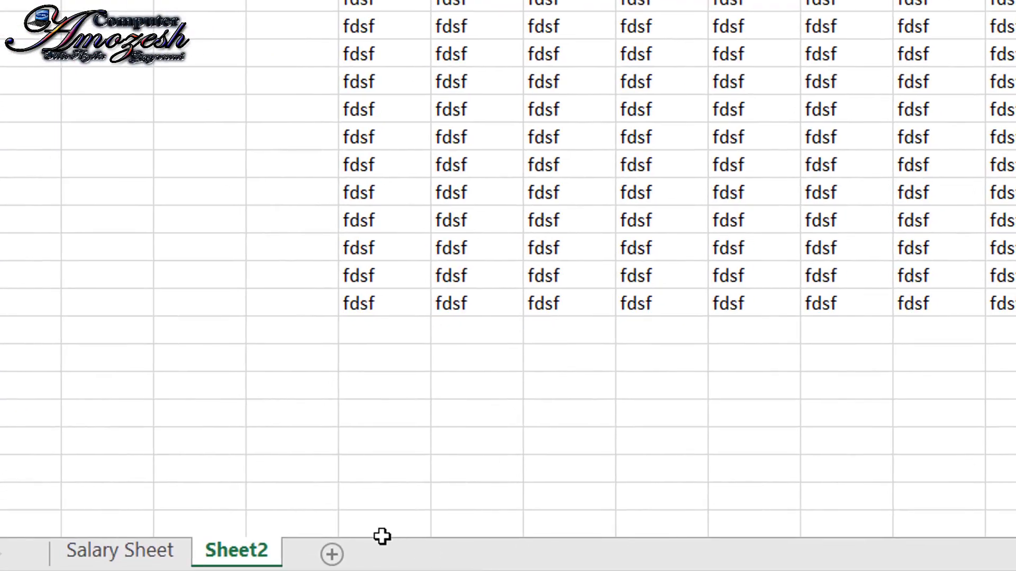
{"action": "right_click", "coordinate": [260, 561]}
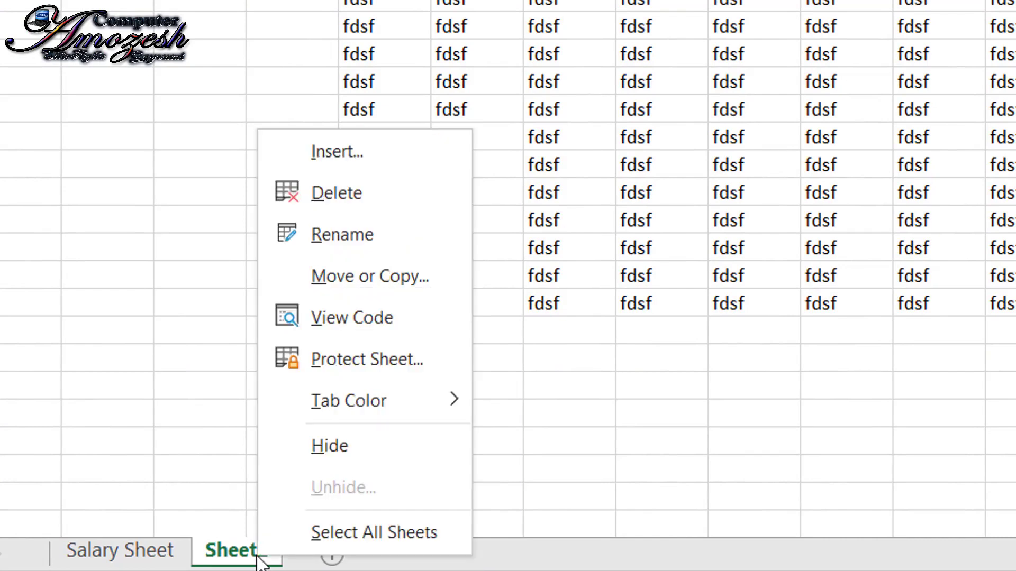
{"action": "left_click", "coordinate": [365, 236]}
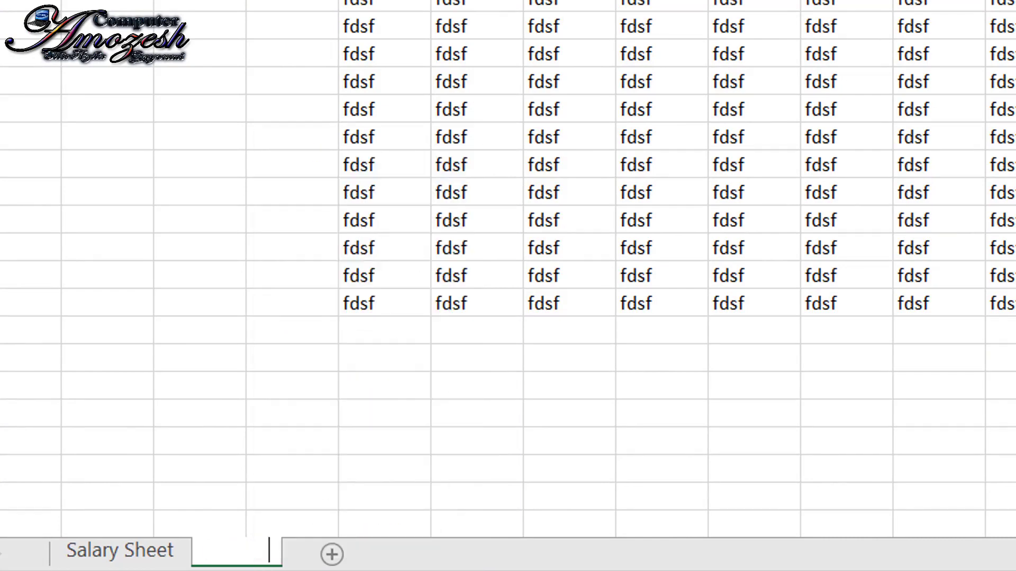
{"action": "type", "text": "Salary Rep"}
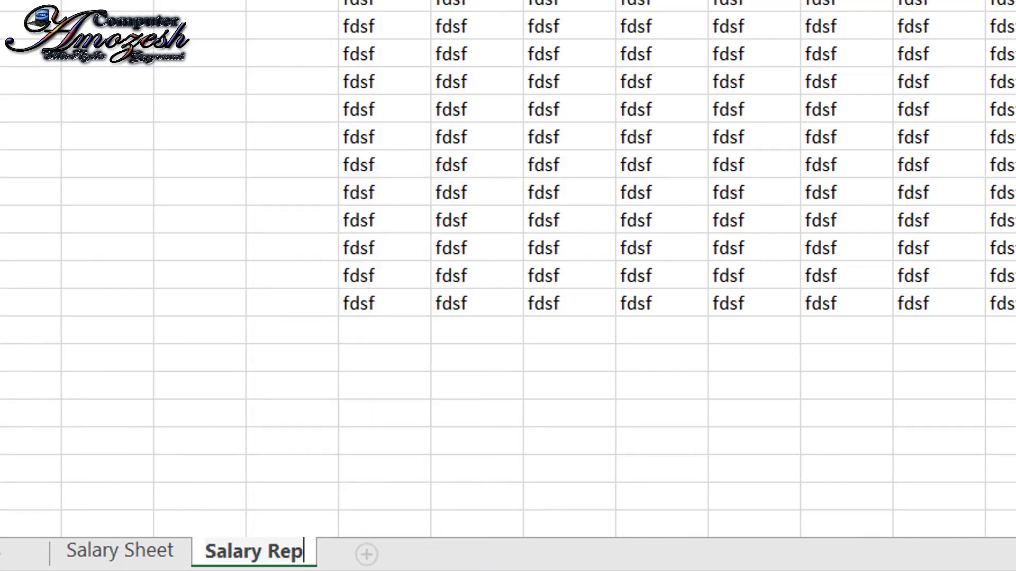
{"action": "type", "text": "o"}
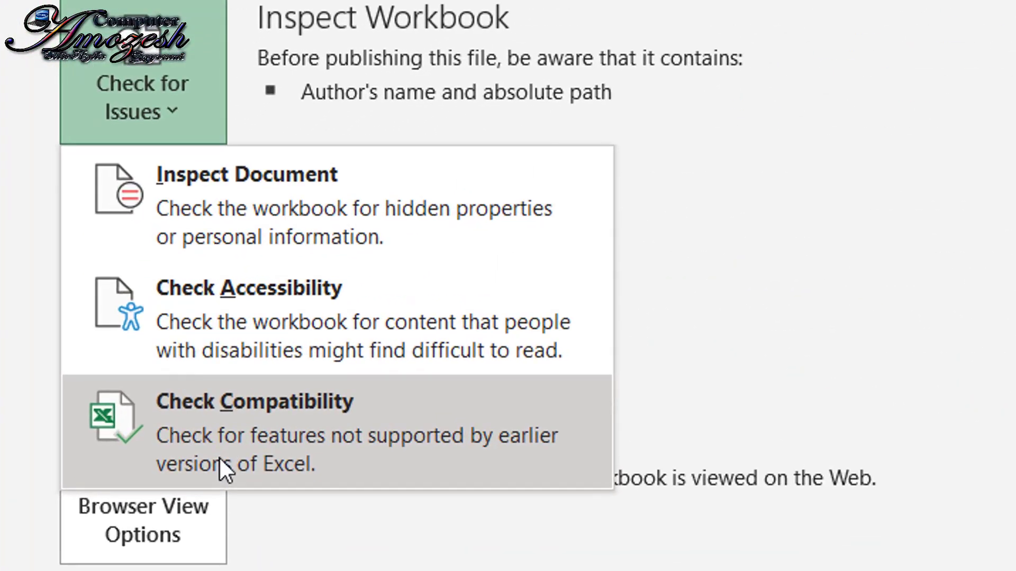
- Run the Compatibility Checker against earlier Excel versions
{"action": "left_click", "coordinate": [219, 456]}
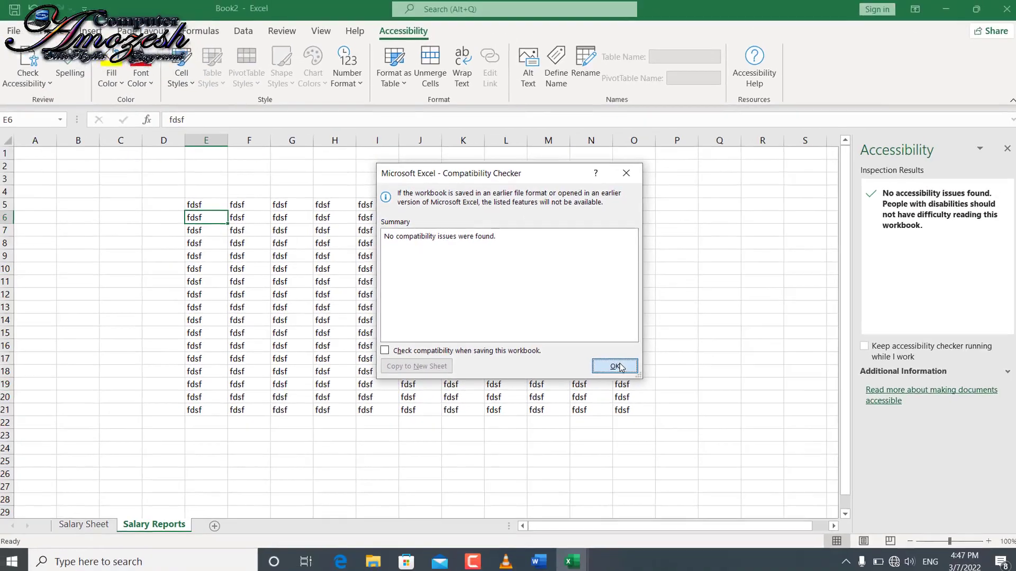
- Close the compatibility results, look over the Manage Workbook options, and return to Salary Reports
{"action": "left_click", "coordinate": [873, 536]}
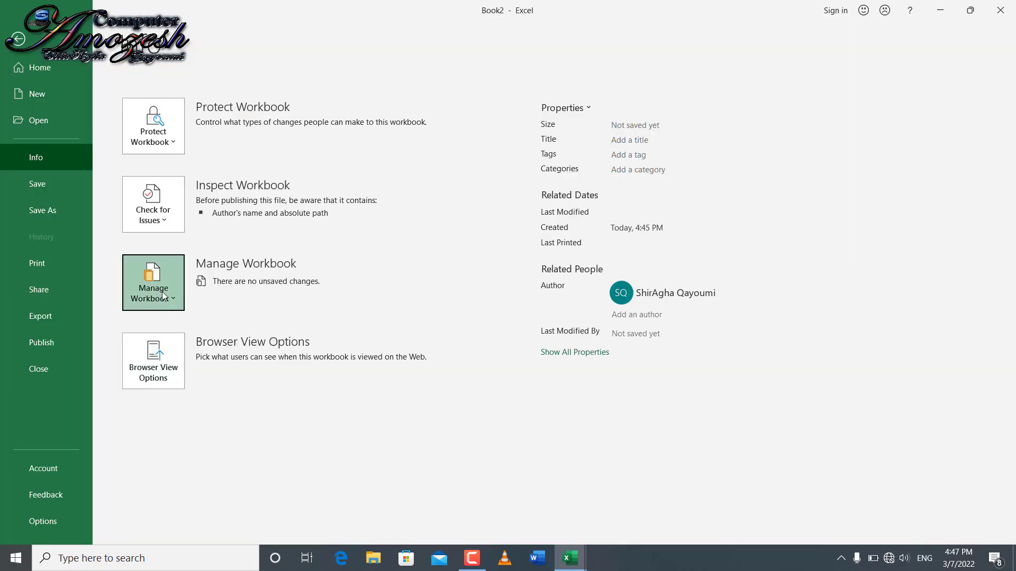
{"action": "left_click", "coordinate": [163, 296]}
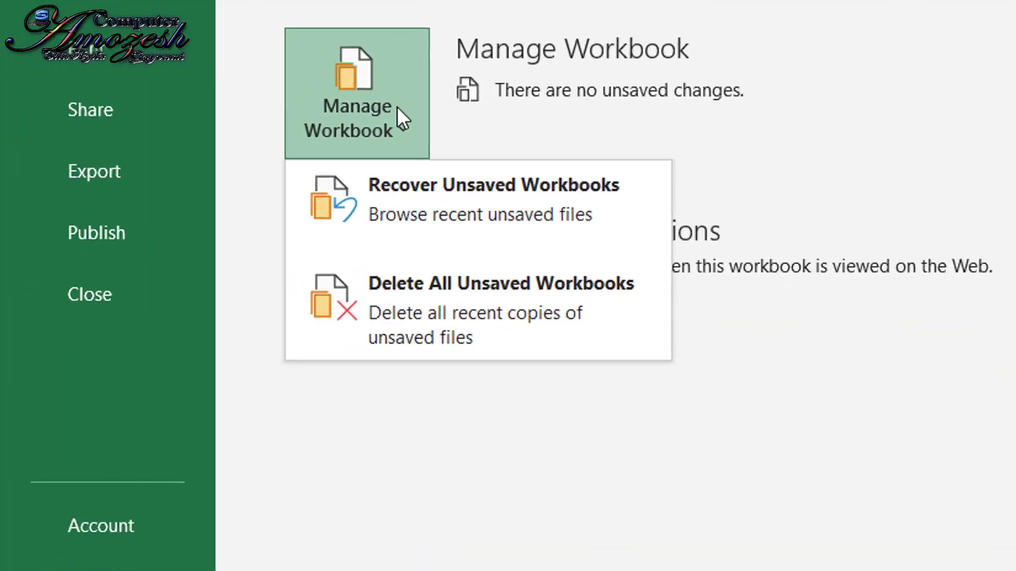
{"action": "left_click", "coordinate": [630, 414]}
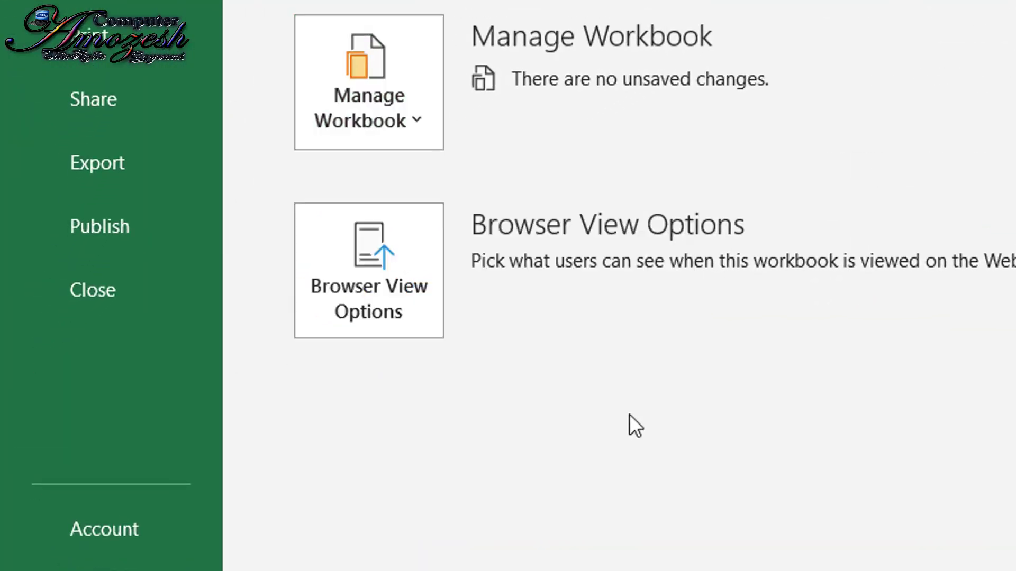
{"action": "left_click", "coordinate": [393, 84]}
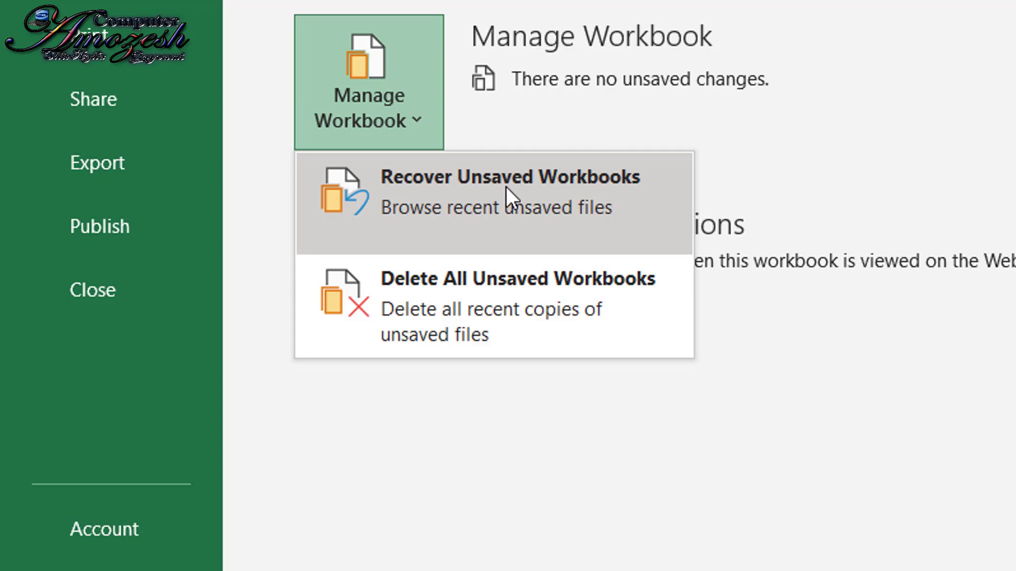
{"action": "left_click", "coordinate": [506, 186]}
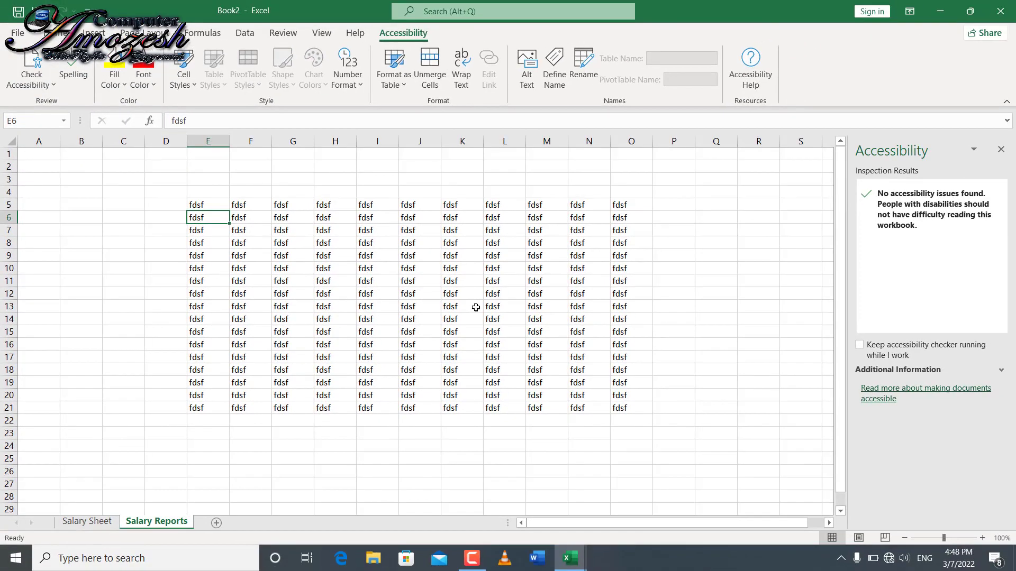
- Save the workbook in the Desktop folder with the file name 'Salary All Tables'
{"action": "key", "text": "ctrl+s"}
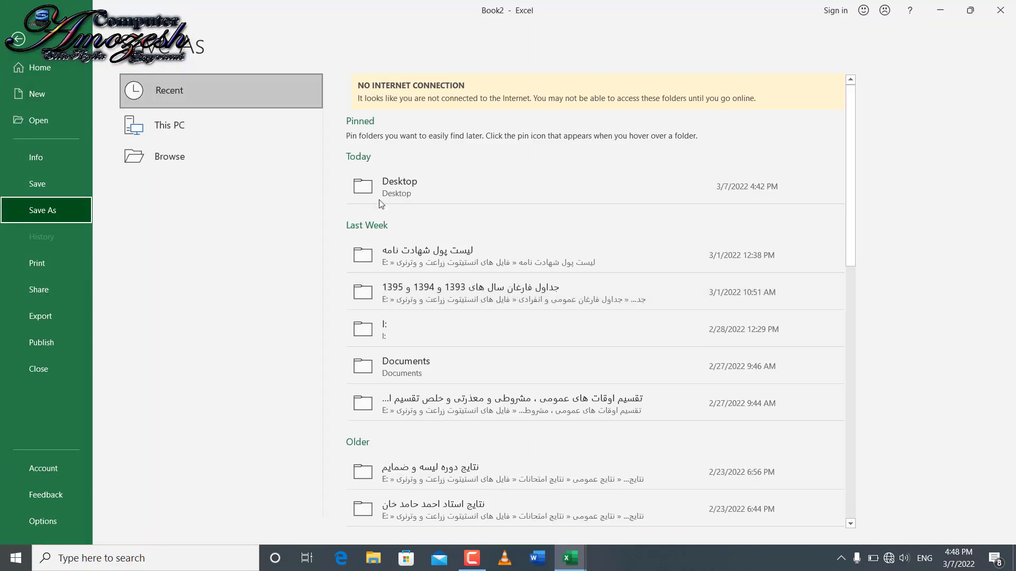
{"action": "left_click", "coordinate": [399, 201]}
{"action": "type", "text": "S"}
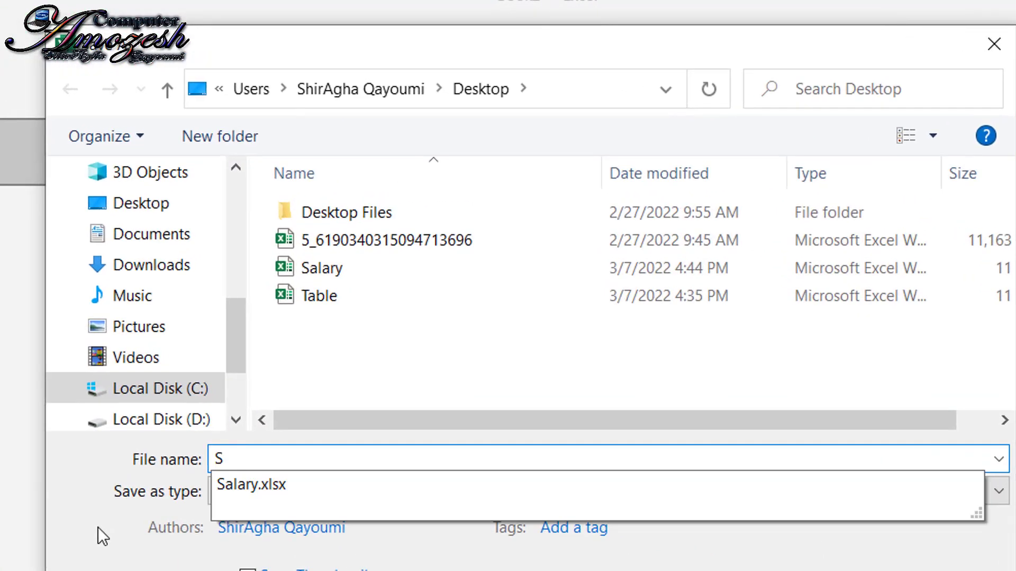
{"action": "type", "text": "alary All T"}
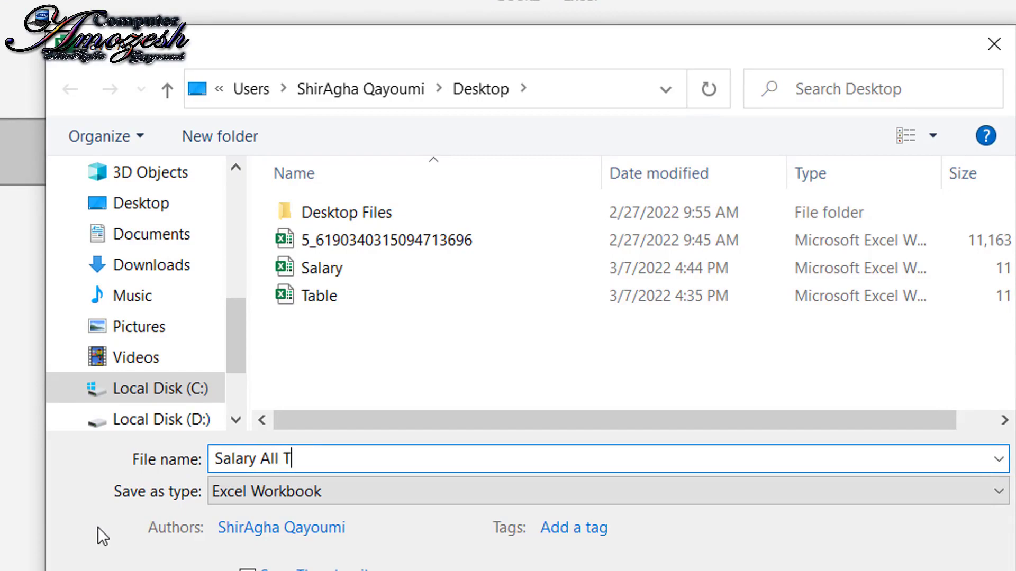
{"action": "type", "text": "ables"}
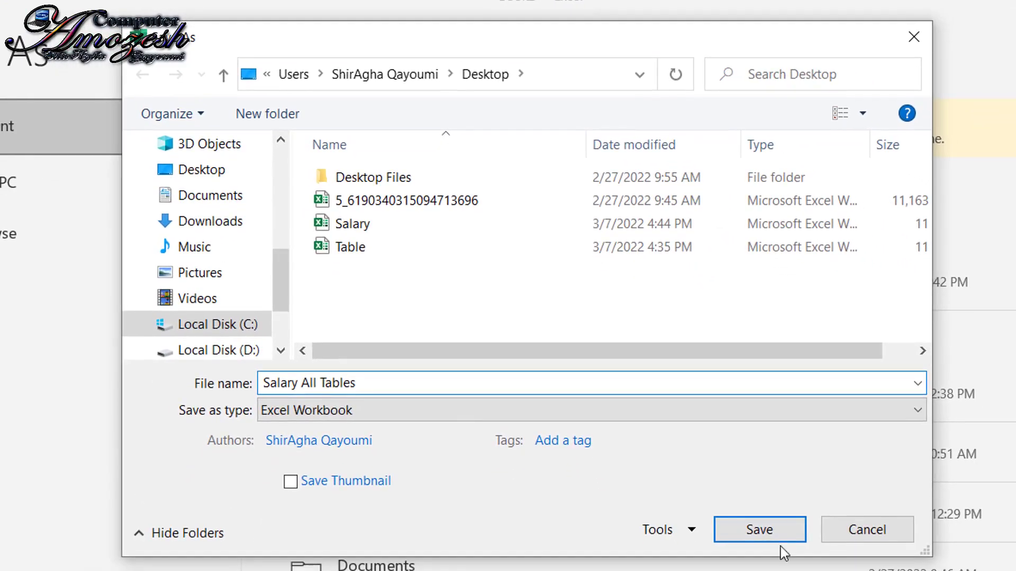
{"action": "left_click", "coordinate": [766, 535]}
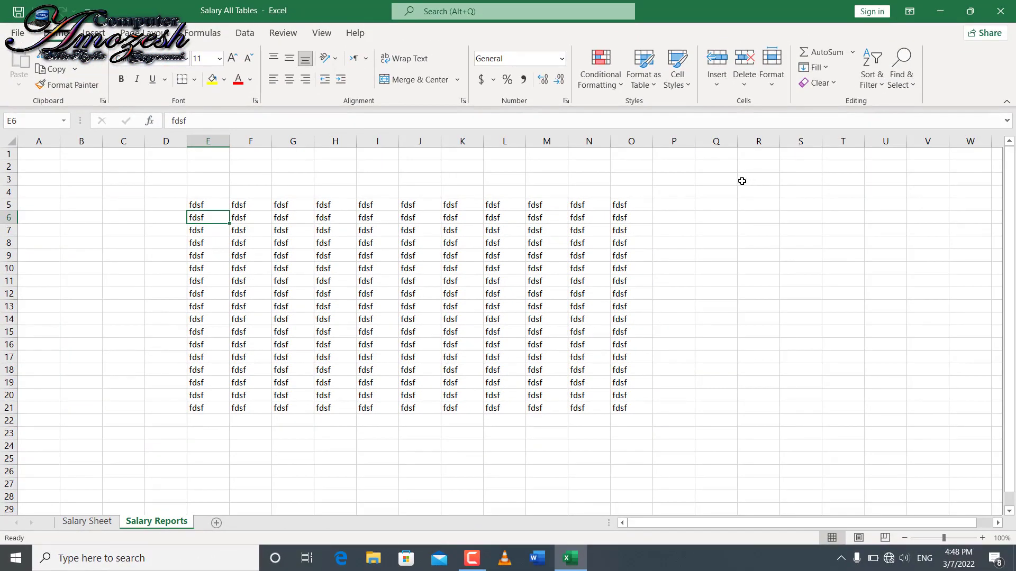
- Fill the block starting at R3 with 'dfsdafsd' and shade it yellow, then select X8
{"action": "left_click_drag", "start_coordinate": [741, 181], "coordinate": [1012, 537]}
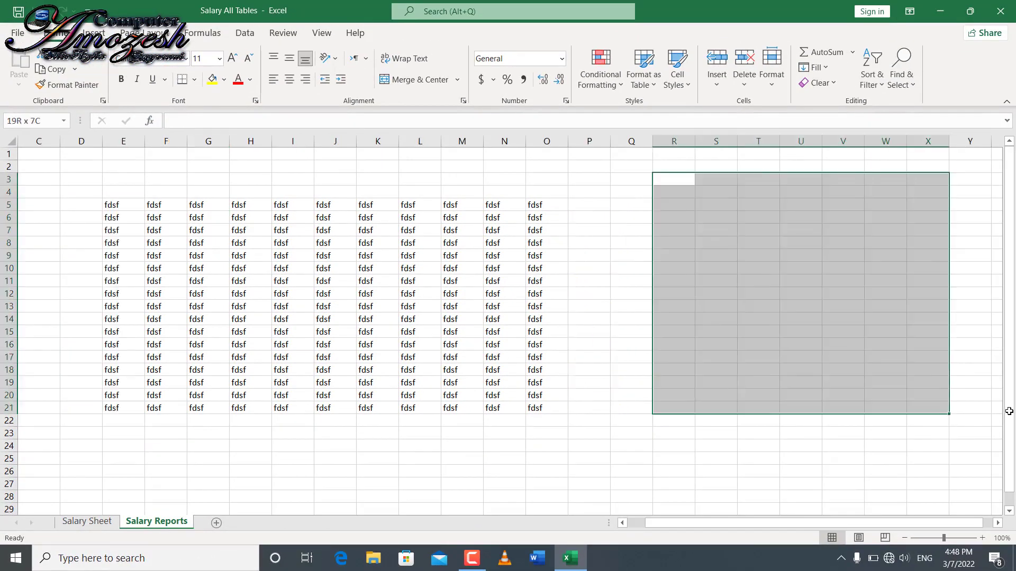
{"action": "type", "text": "dfsdafsd"}
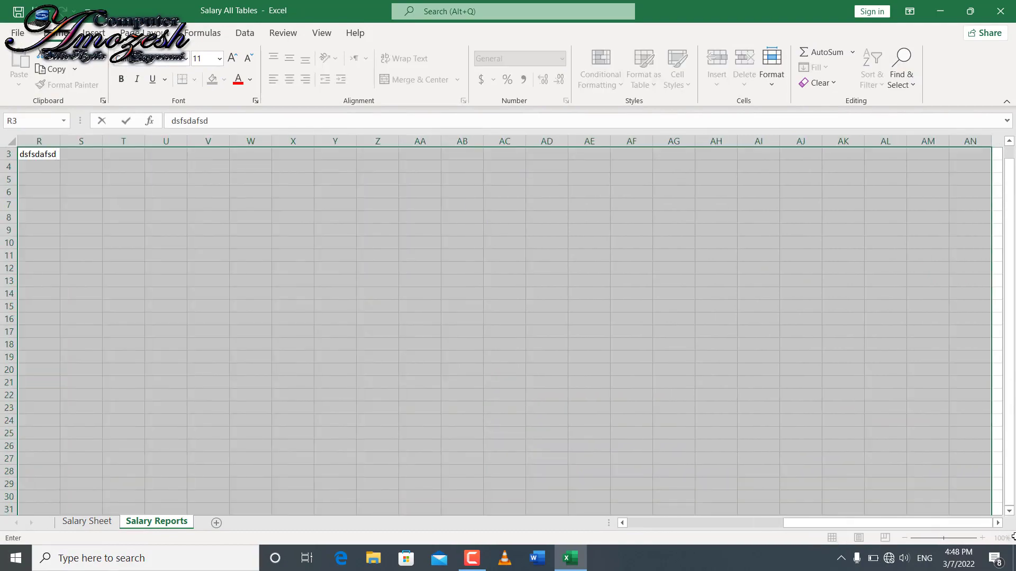
{"action": "key", "text": "ctrl+Return"}
{"action": "left_click", "coordinate": [212, 79]}
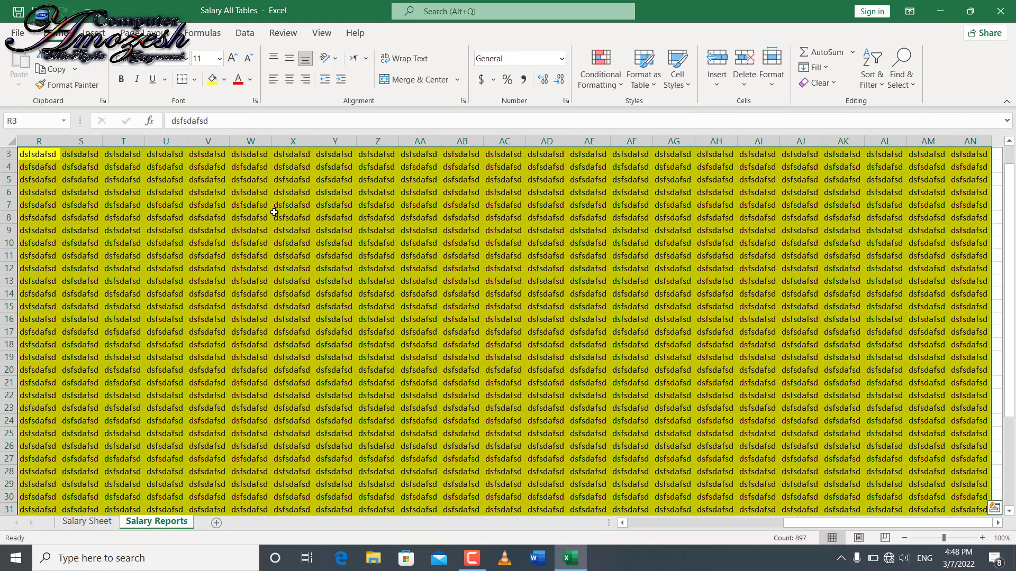
{"action": "left_click", "coordinate": [274, 213]}
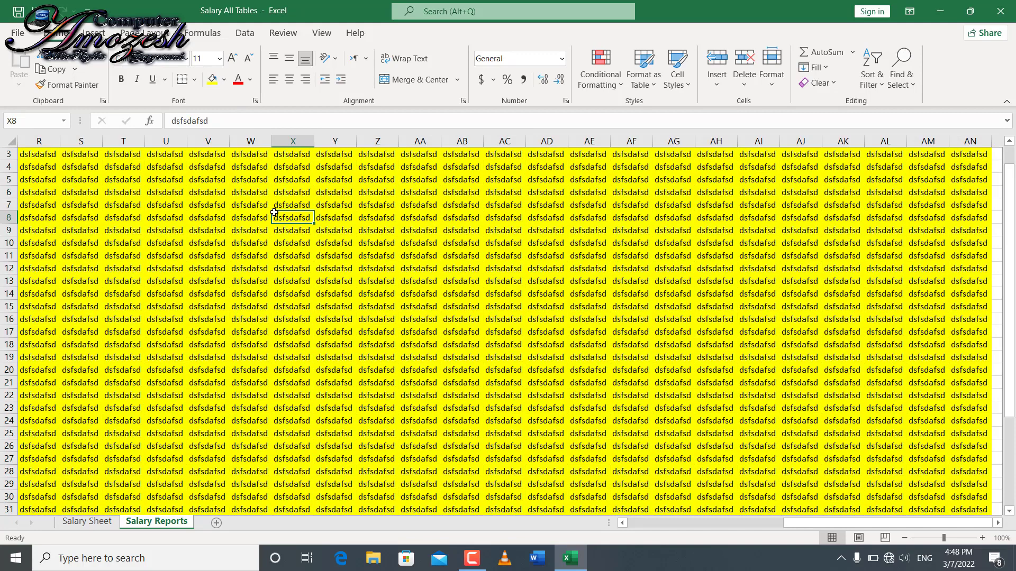
{"action": "left_click", "coordinate": [18, 32]}
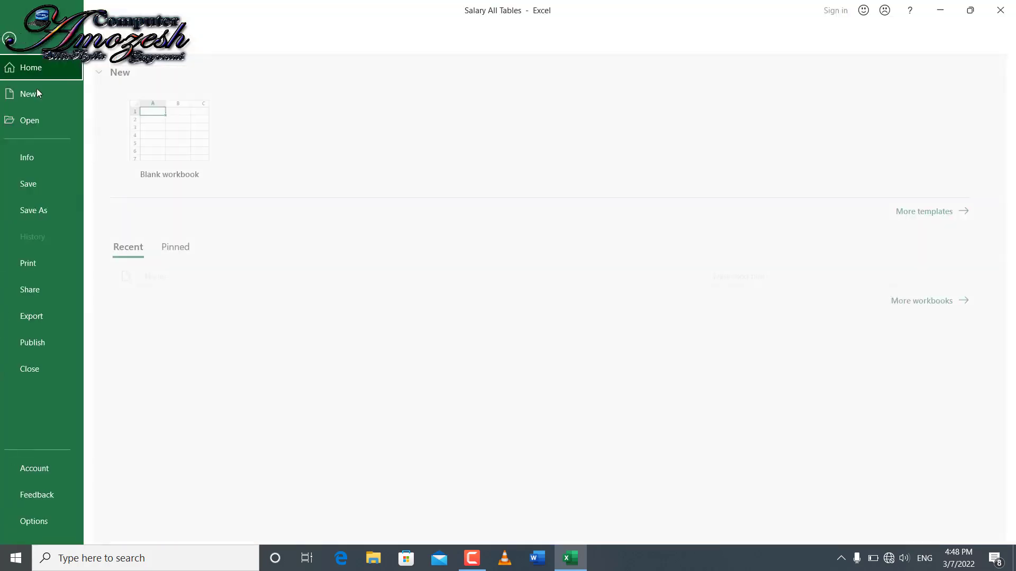
{"action": "left_click", "coordinate": [55, 156]}
{"action": "left_click", "coordinate": [161, 347]}
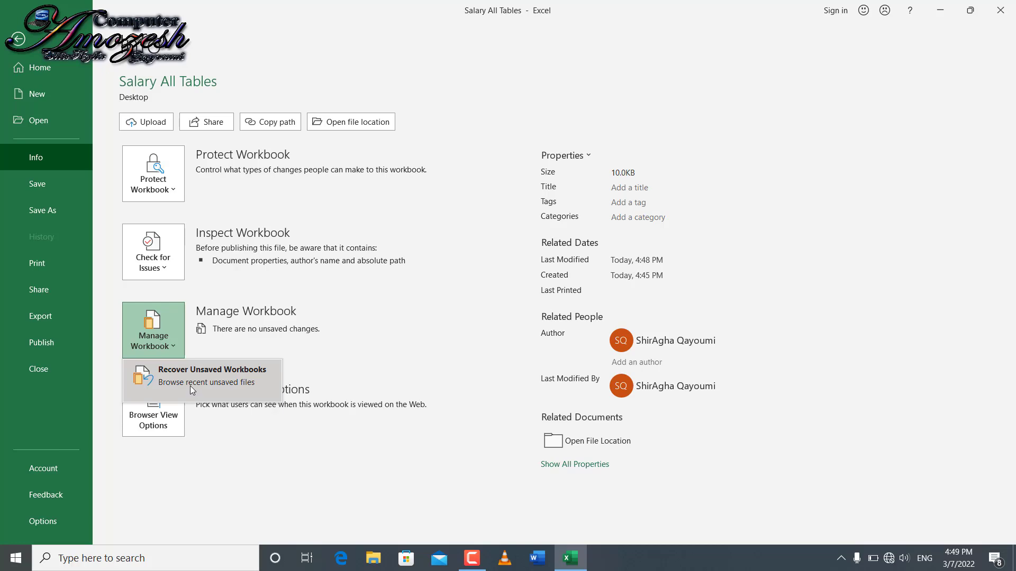
{"action": "left_click", "coordinate": [236, 379]}
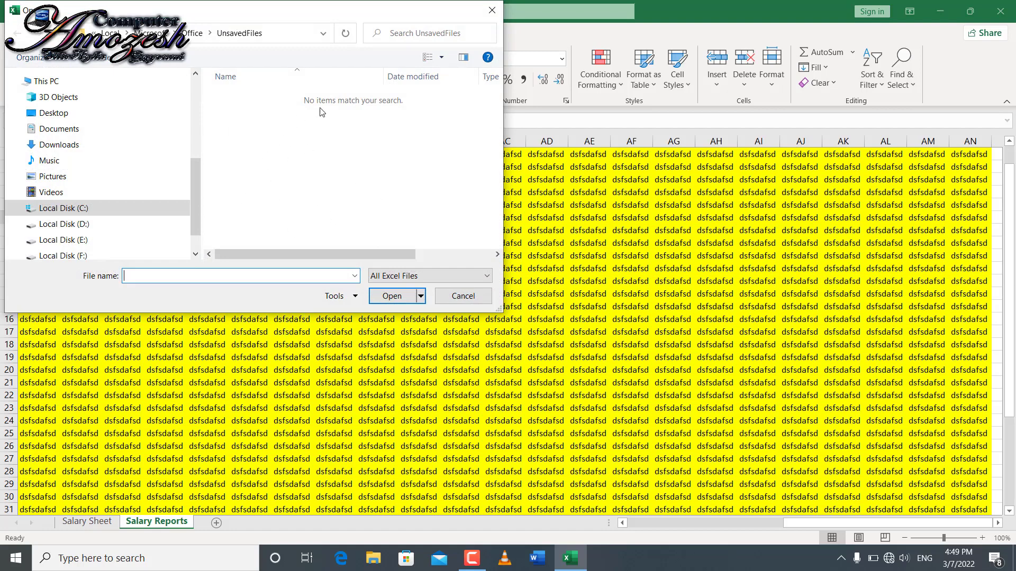
{"action": "key", "text": "Escape"}
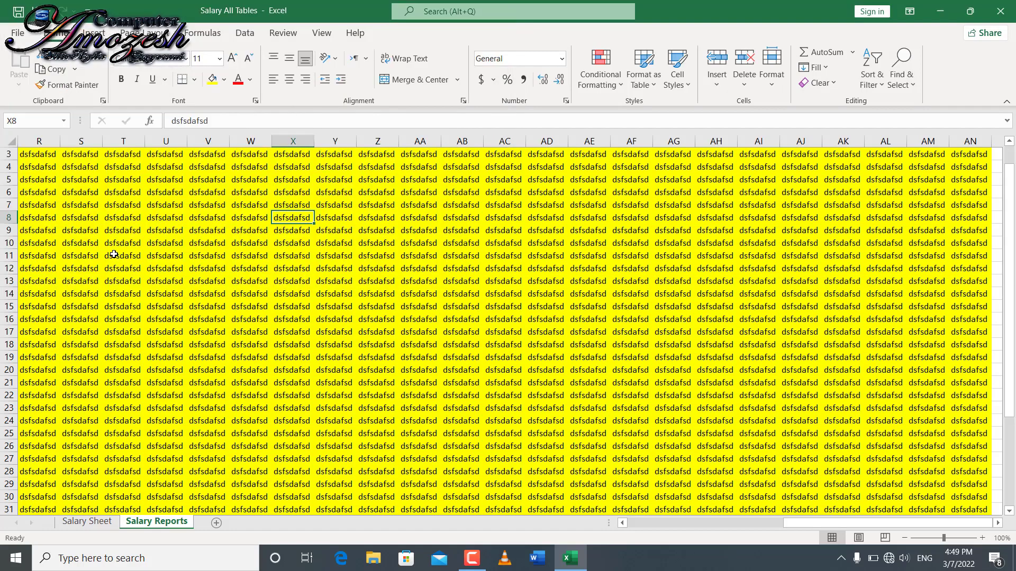